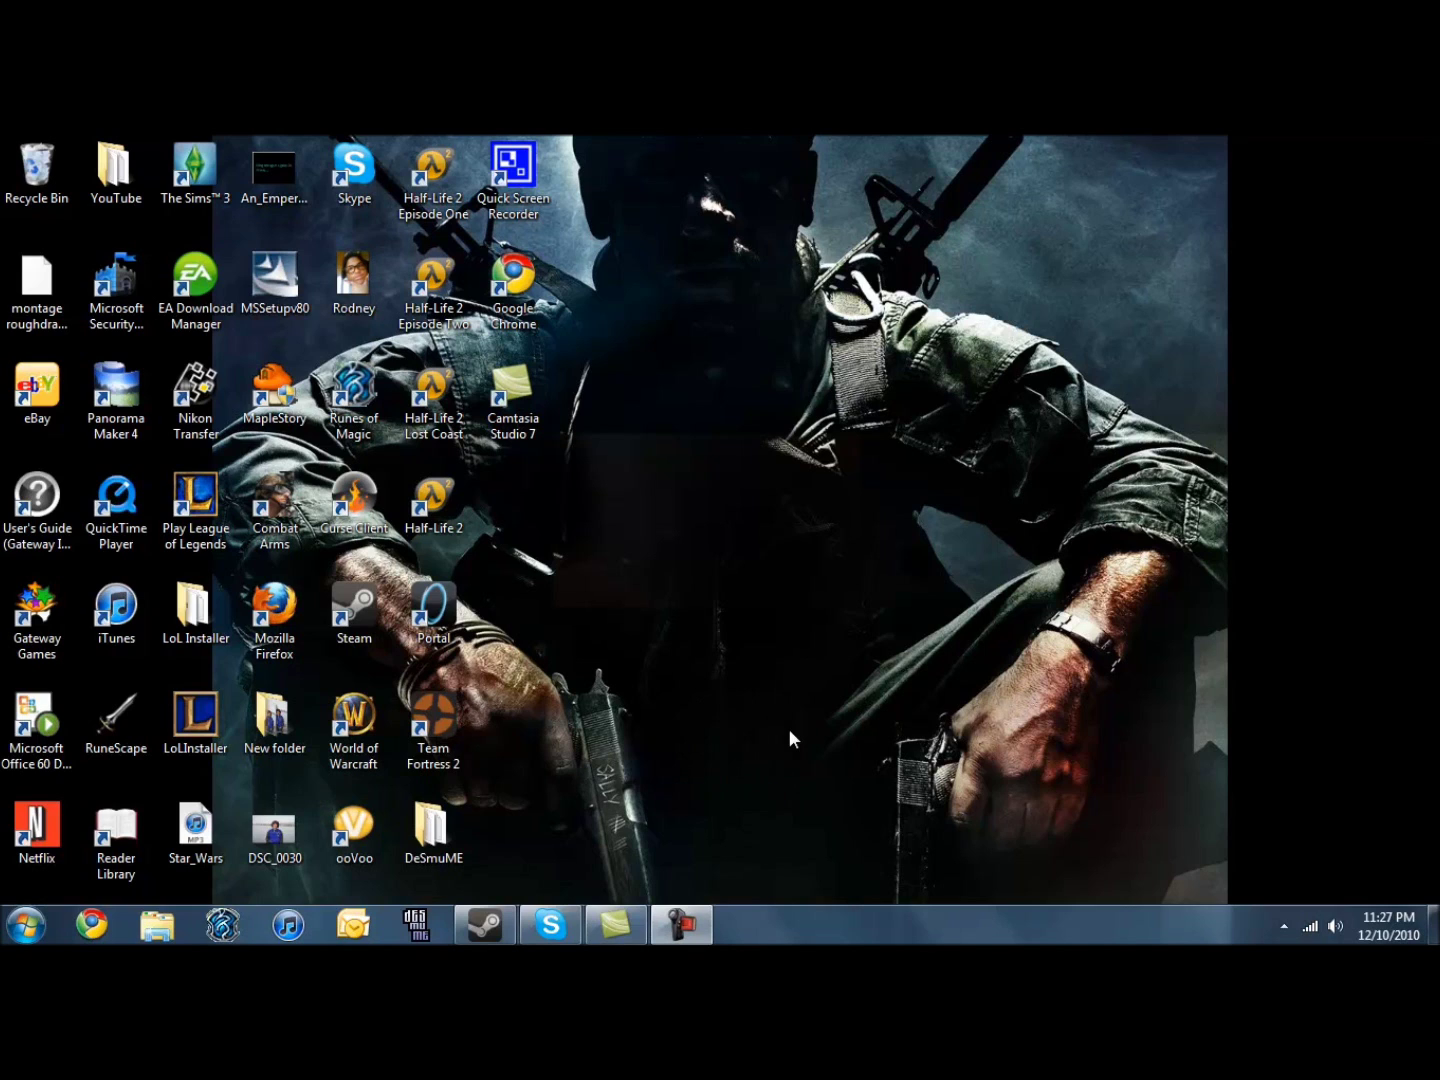
Step: Launch Google Chrome from its taskbar icon
mouse_move(680, 924)
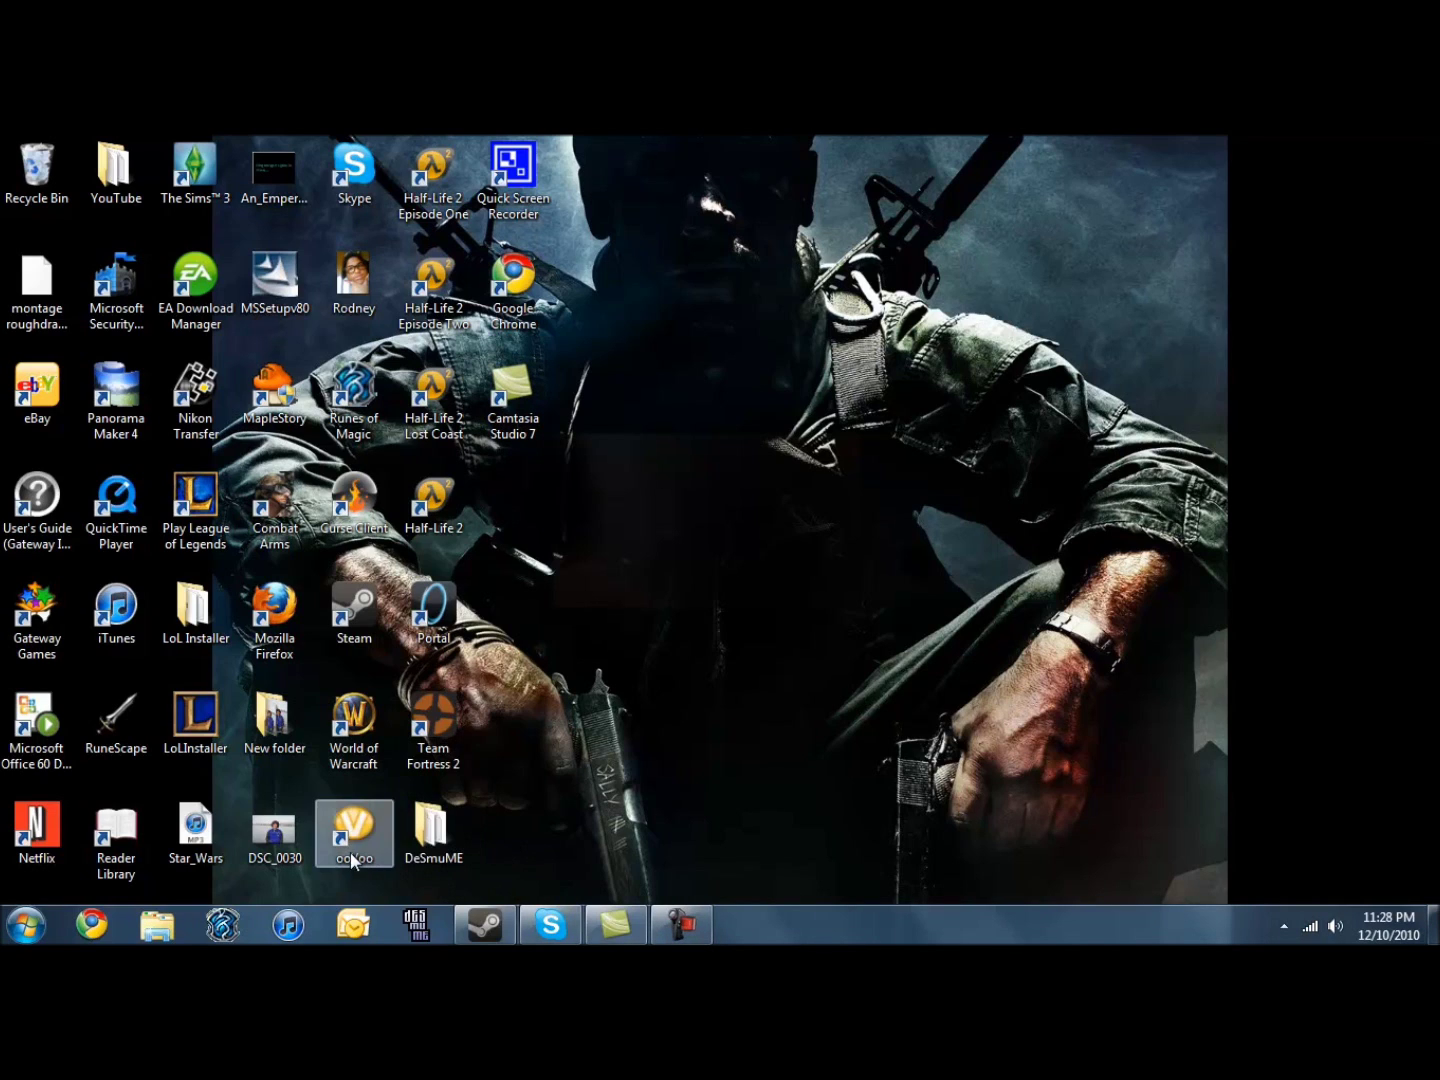
click(91, 923)
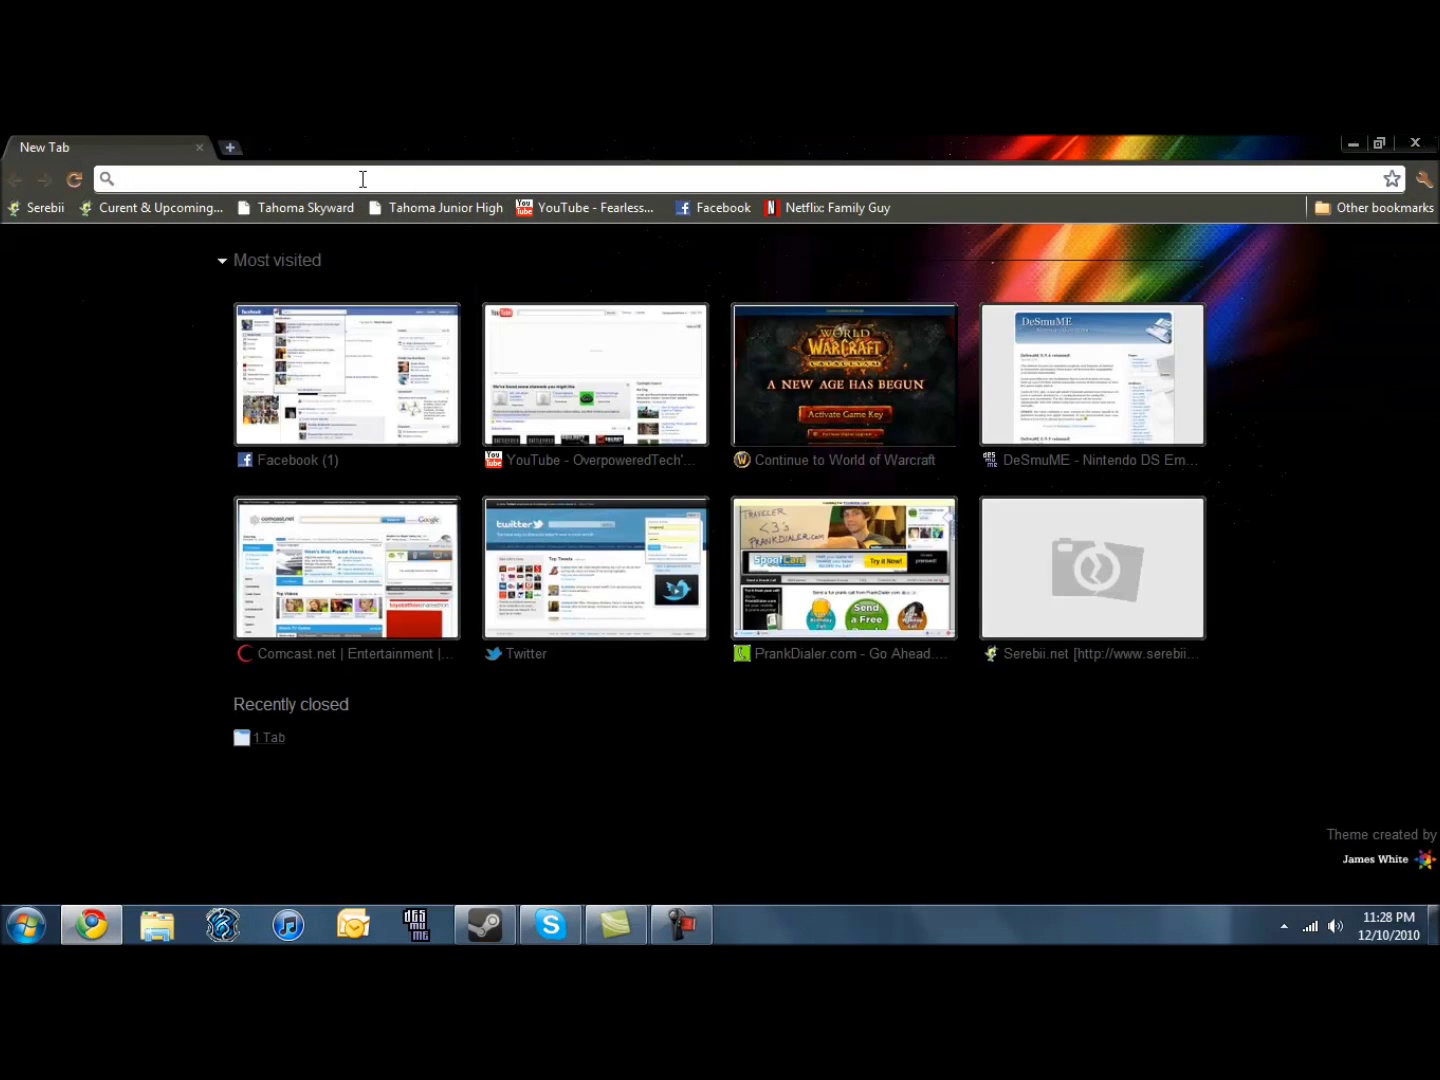
Step: Load desmume.org in Chrome, then bring up the Windows Start menu
text(desmume.or)
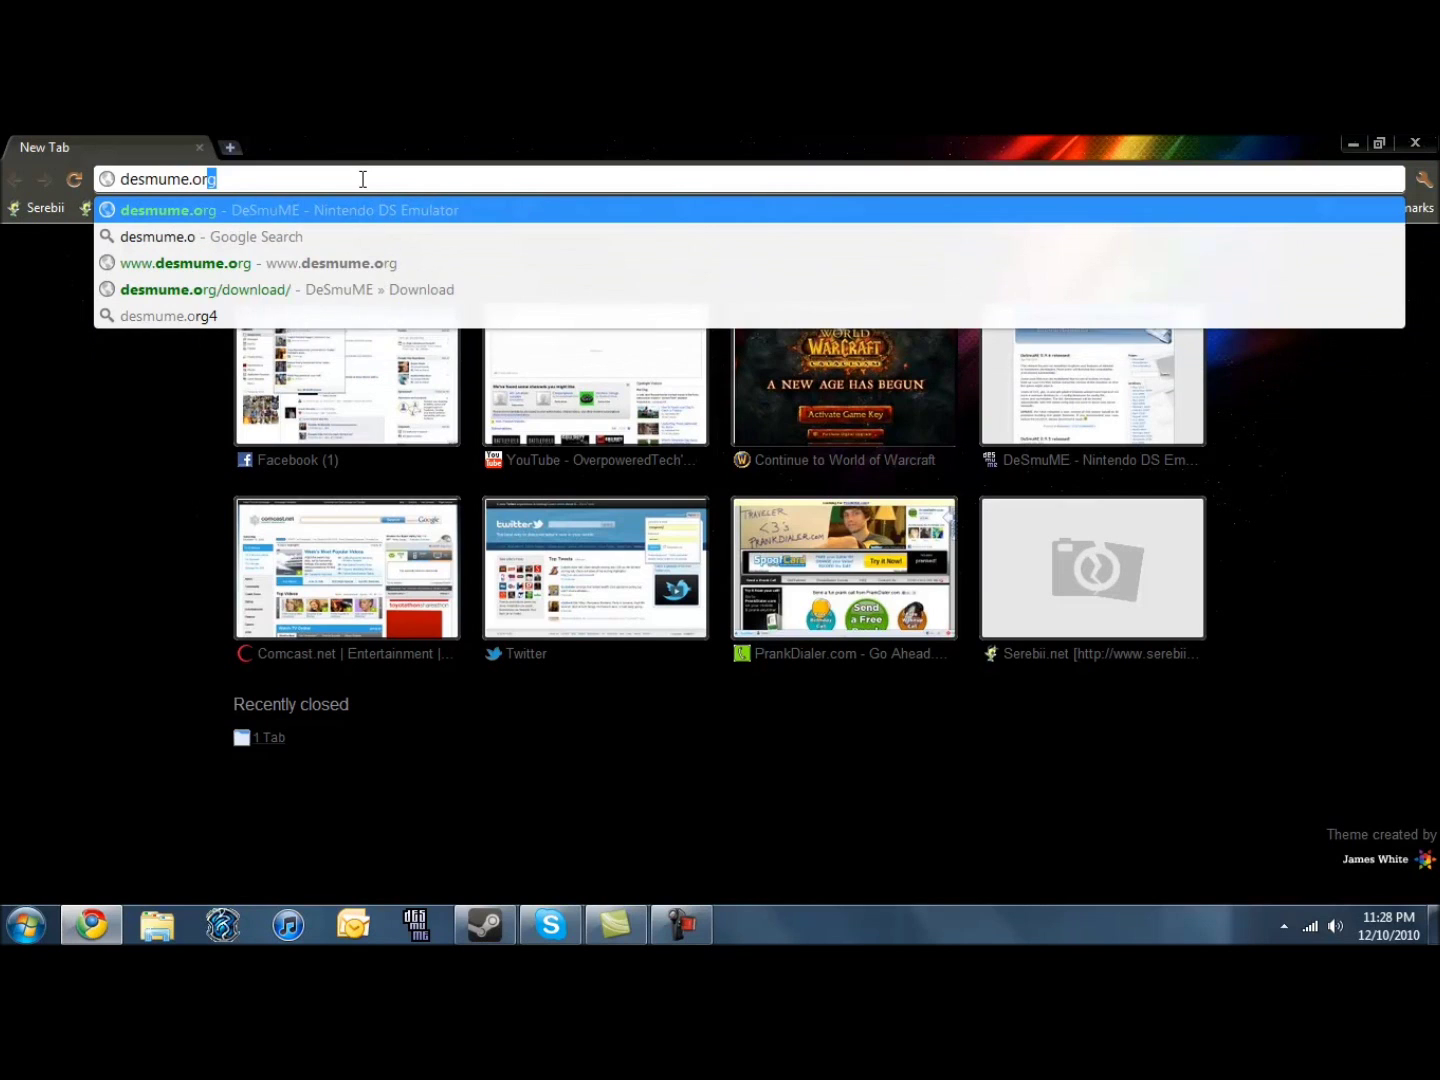
text(g)
key(Return)
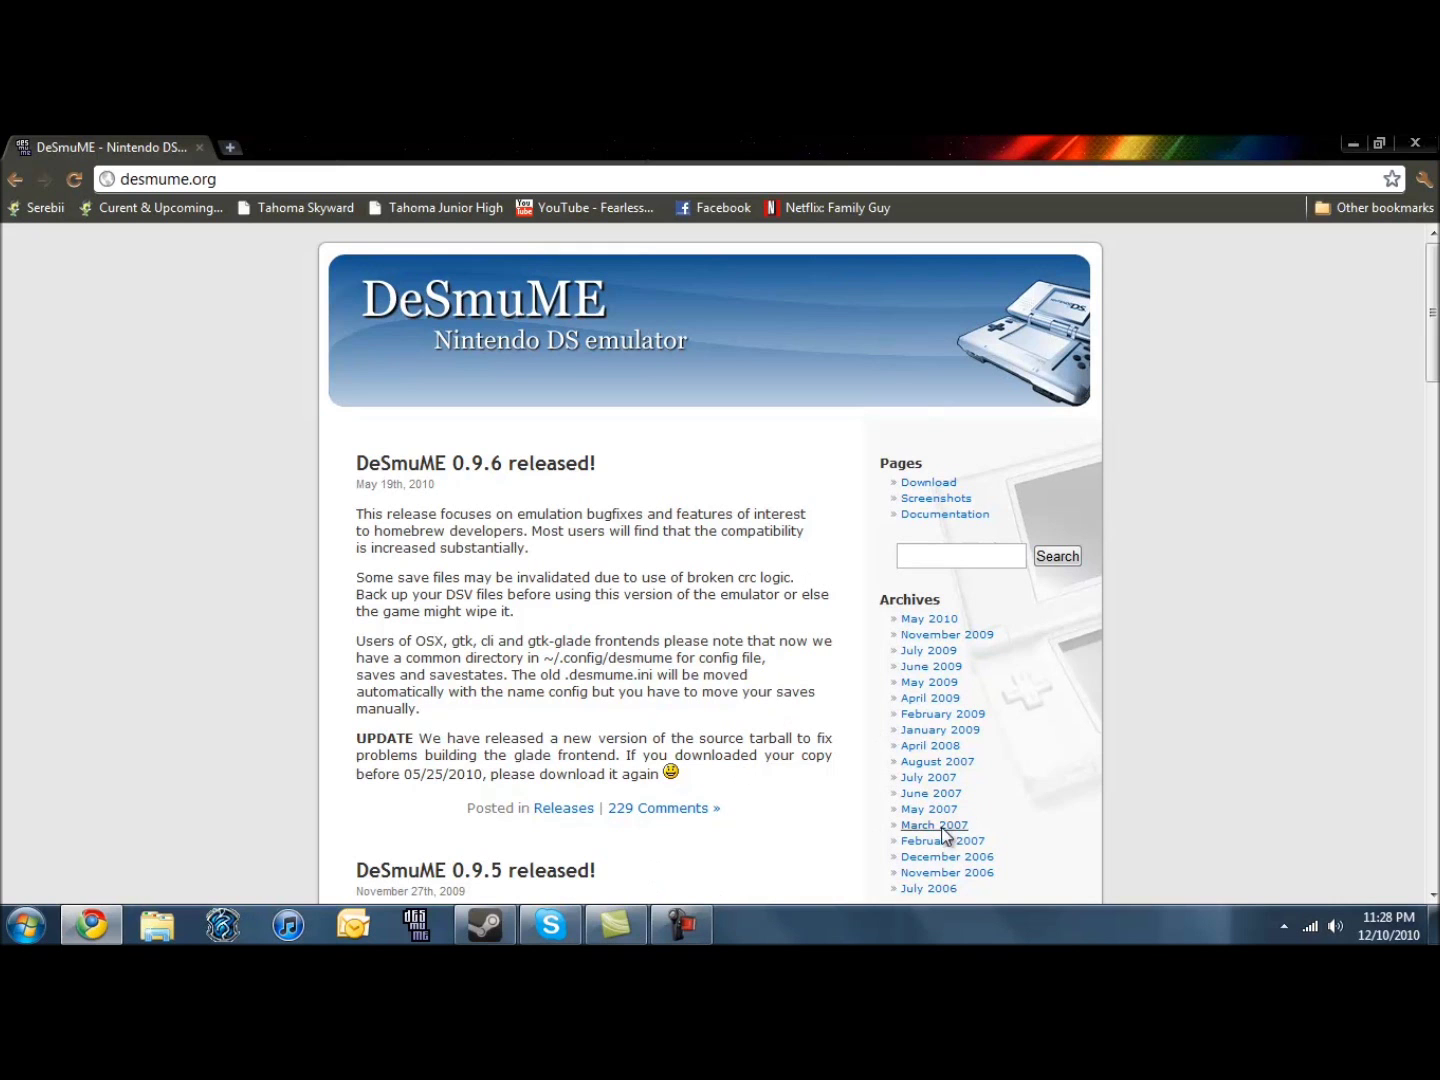
mouse_move(1433, 313)
mouse_down()
mouse_move(1432, 437)
mouse_move(1433, 312)
mouse_up()
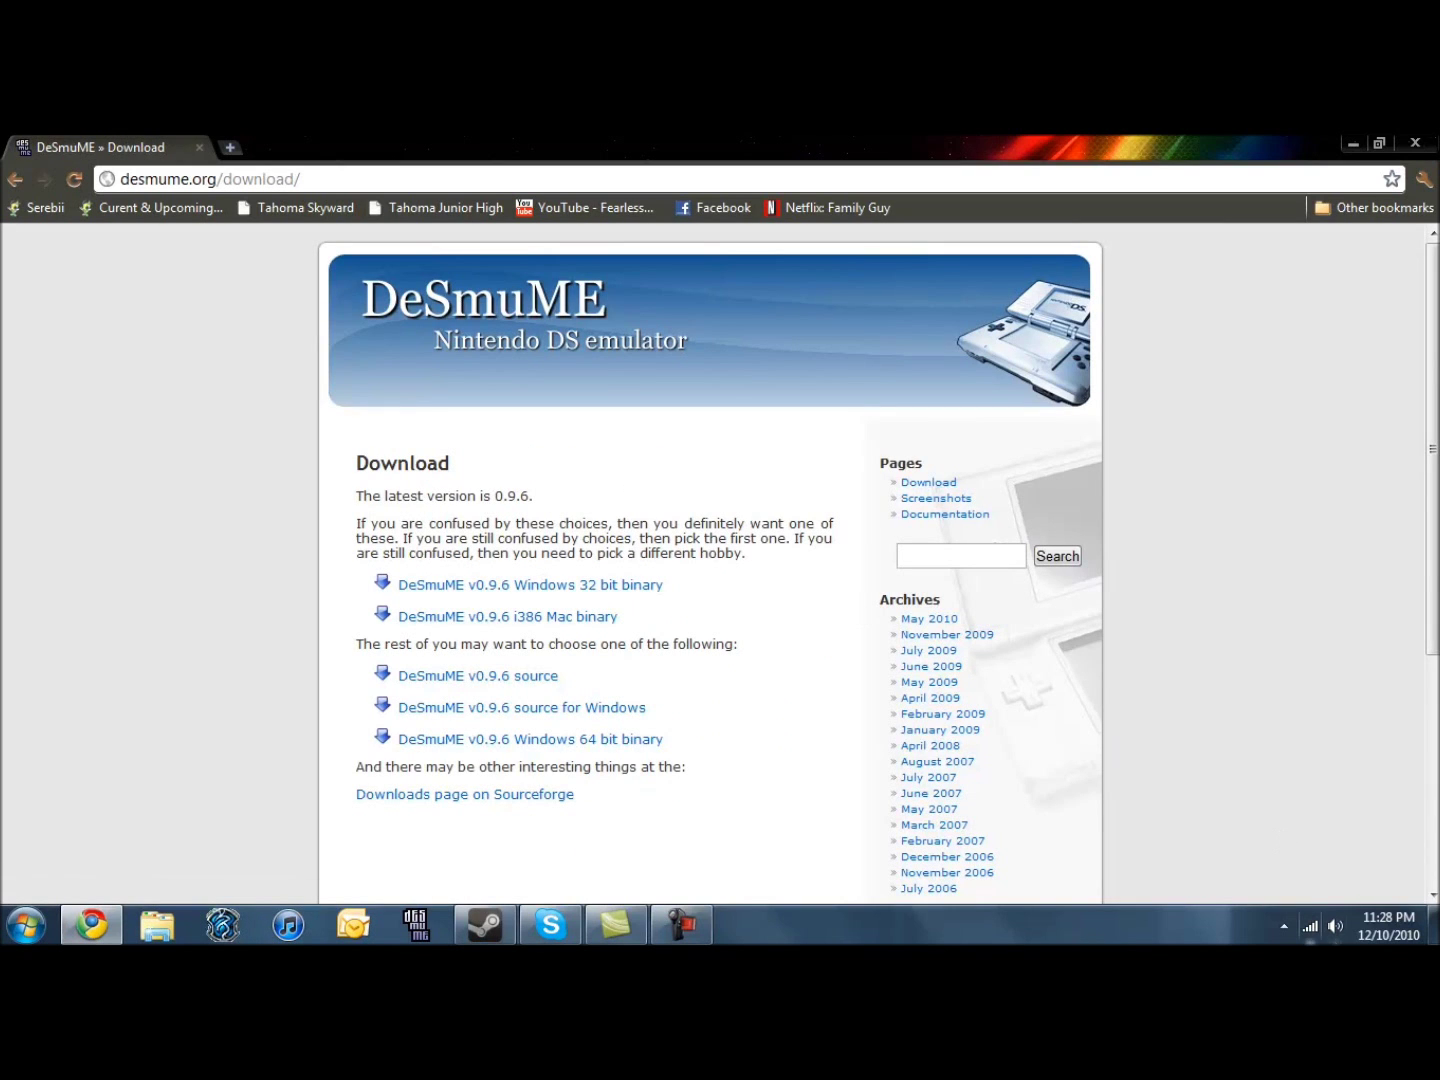
mouse_move(1372, 938)
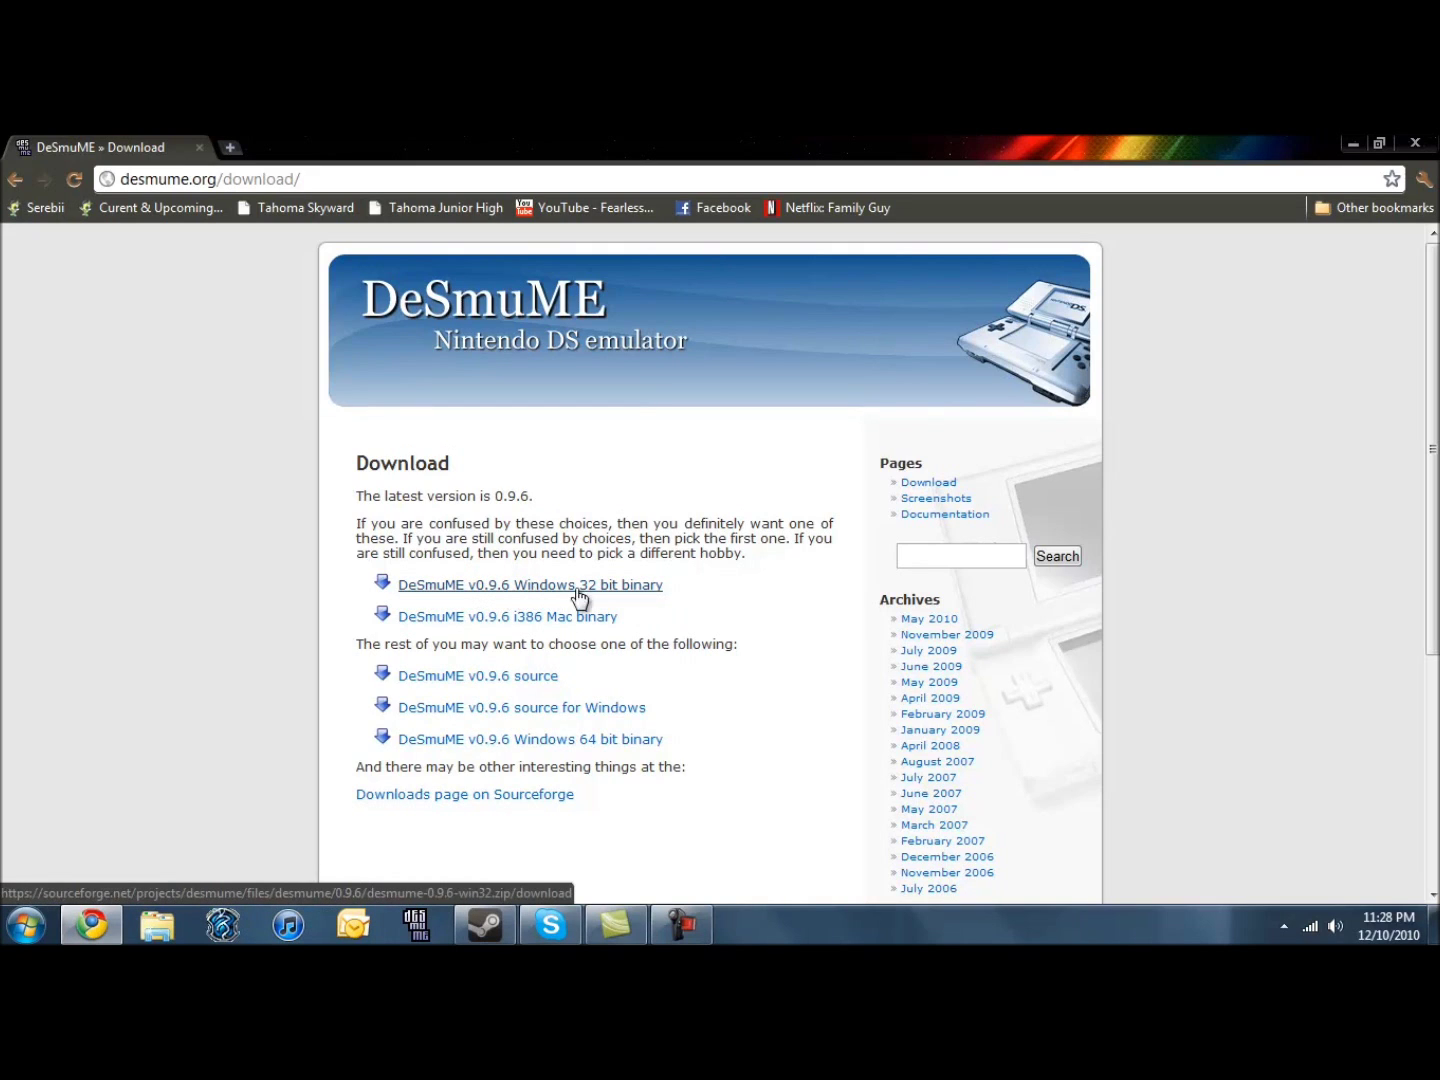
click(26, 926)
click(322, 568)
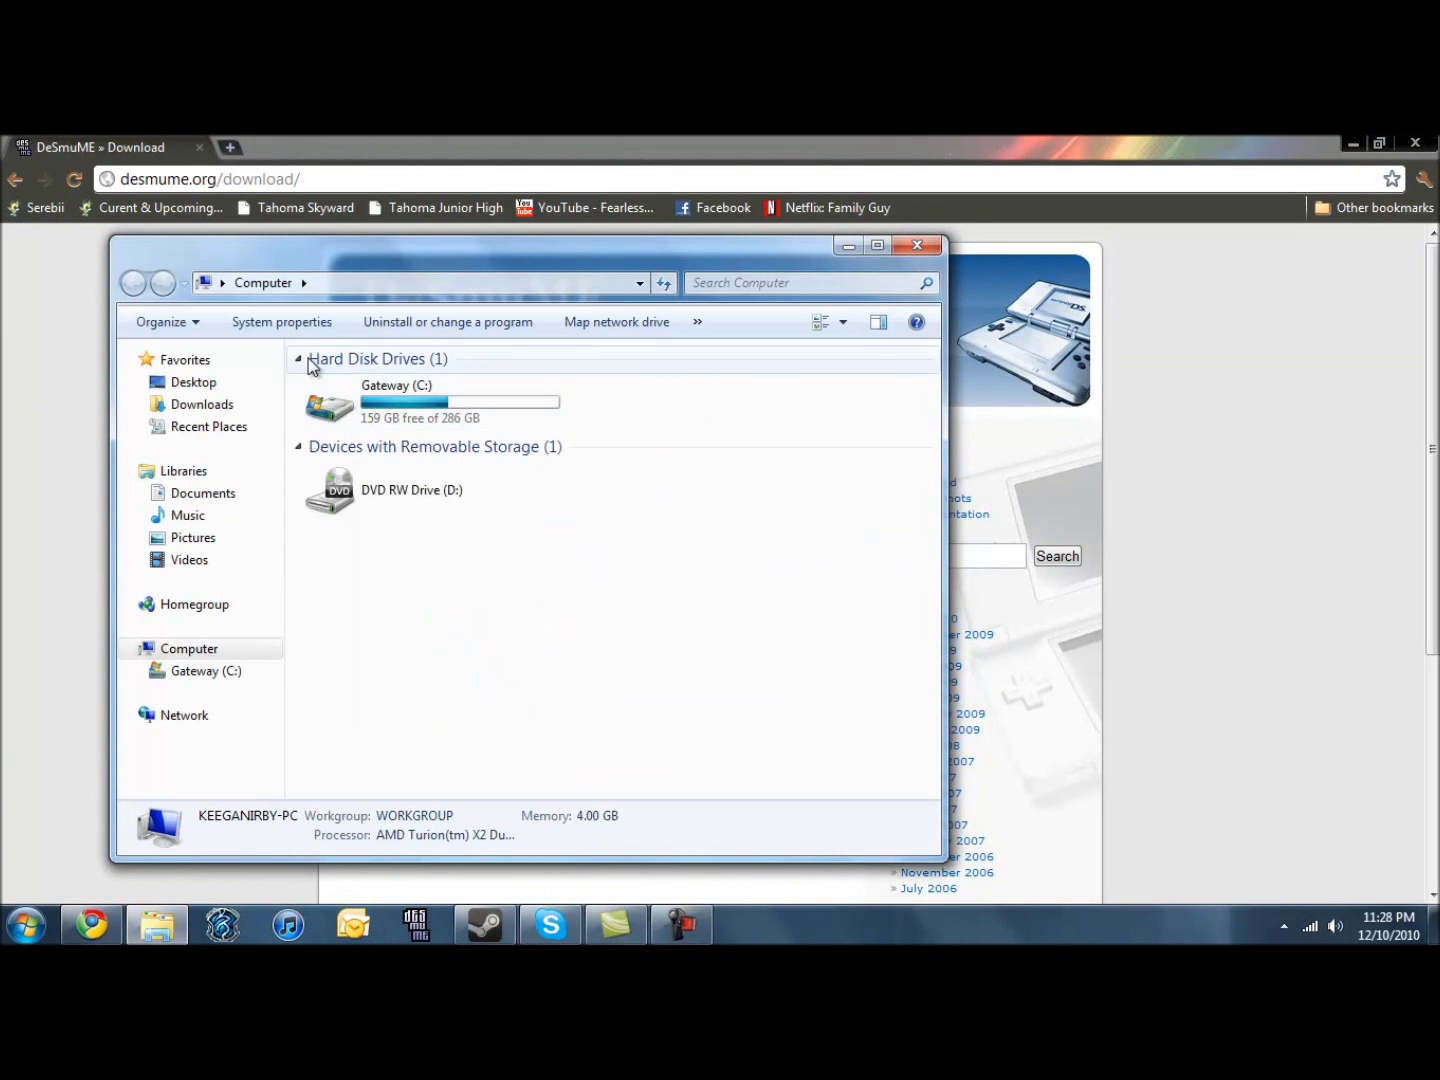
click(289, 324)
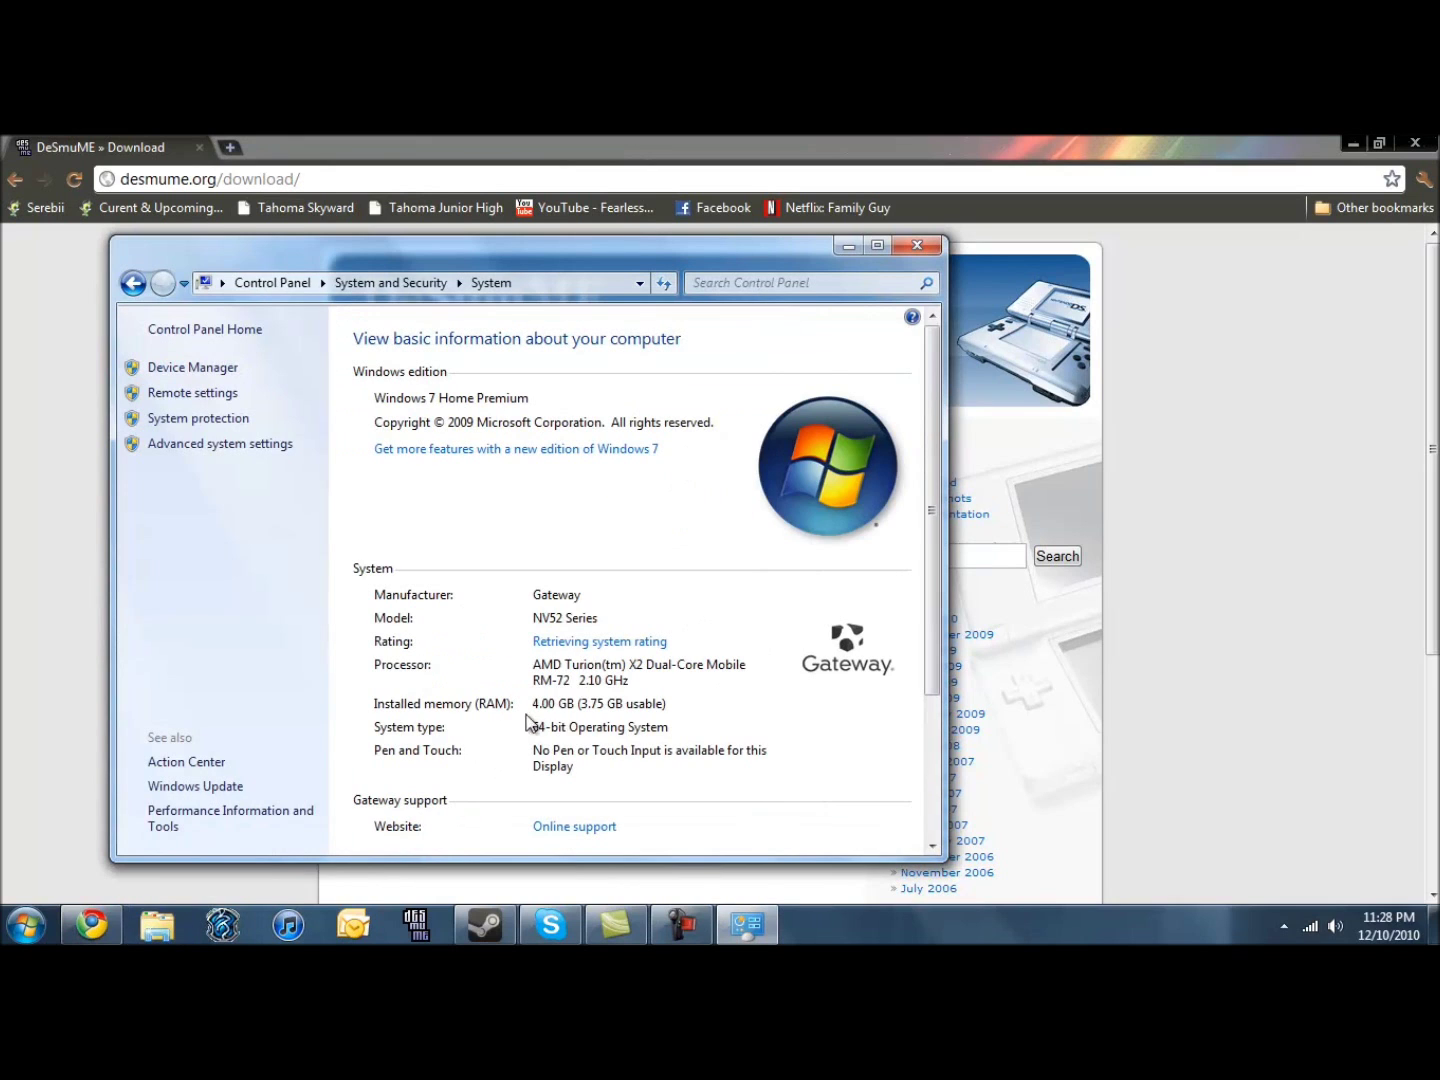
click(915, 246)
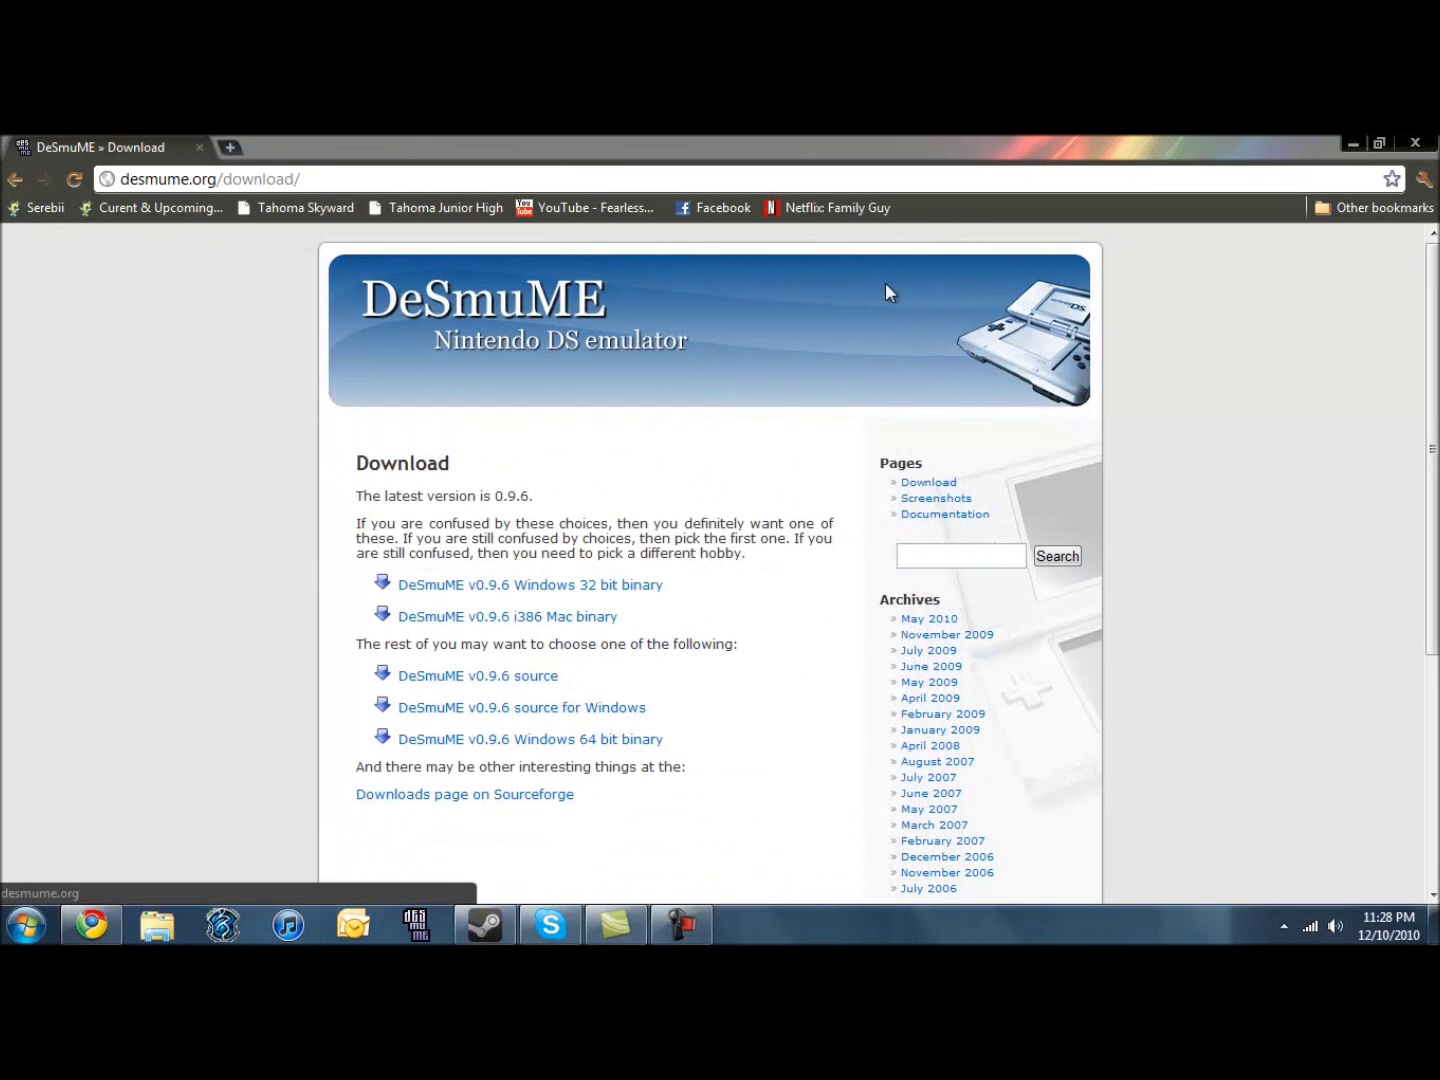
click(585, 589)
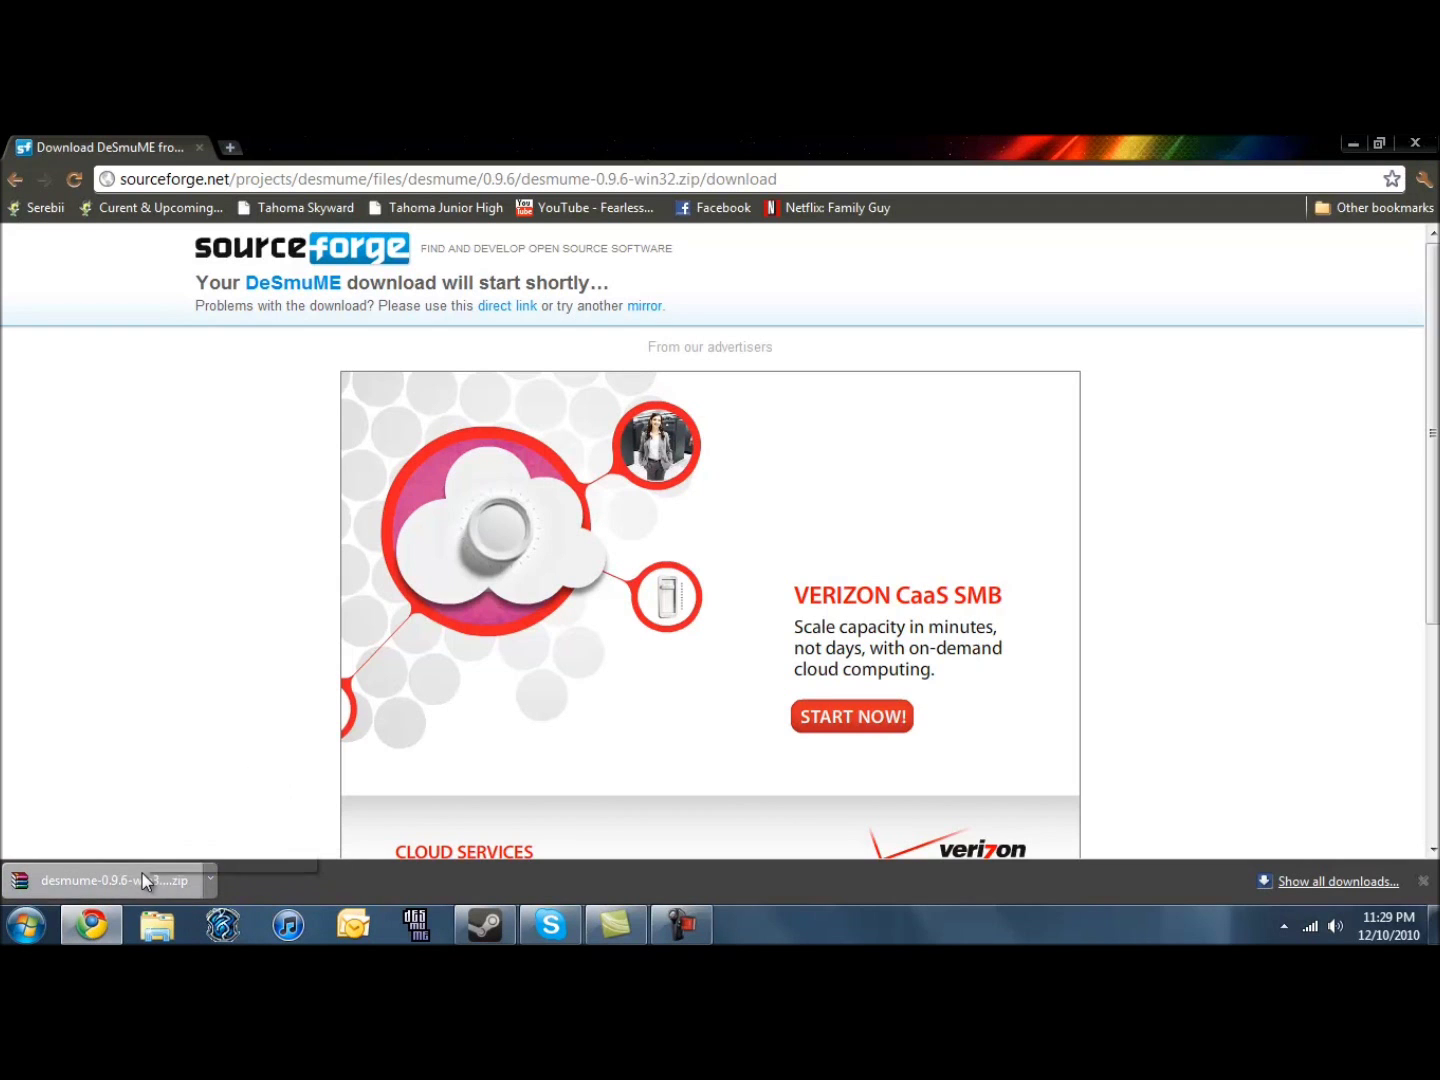
Step: Open the downloaded desmume-0.9.6-win32 zip from the download shelf in WinRAR
click(141, 873)
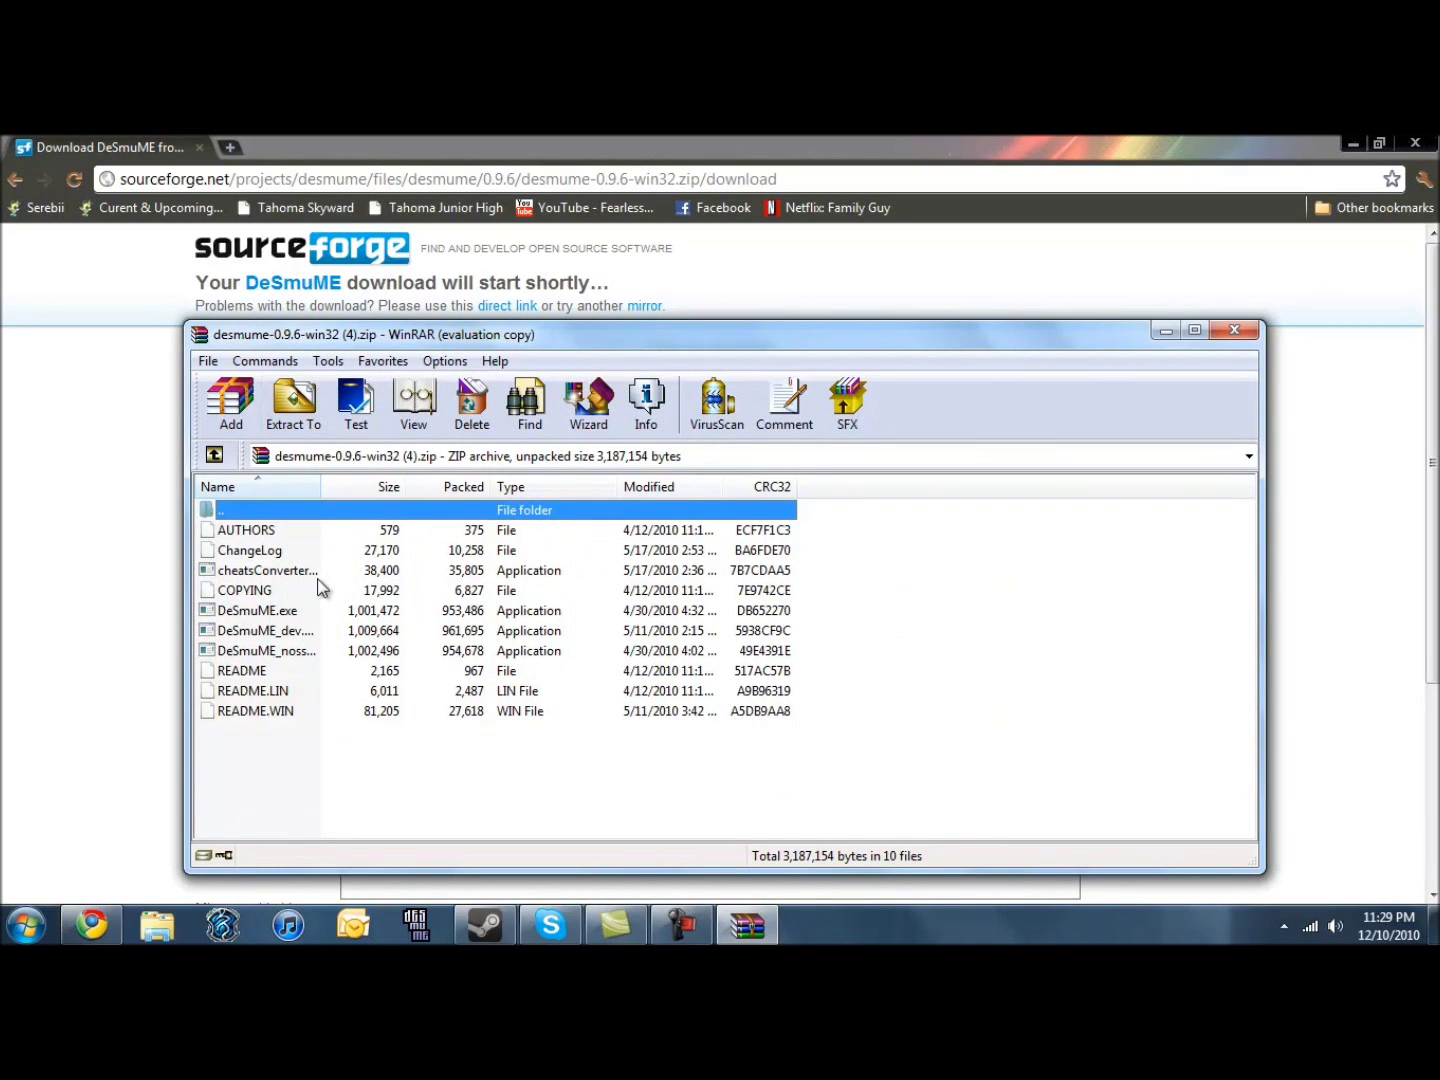
Step: Extract the DeSmuME archive to the Desktop, then close WinRAR and Chrome
click(312, 420)
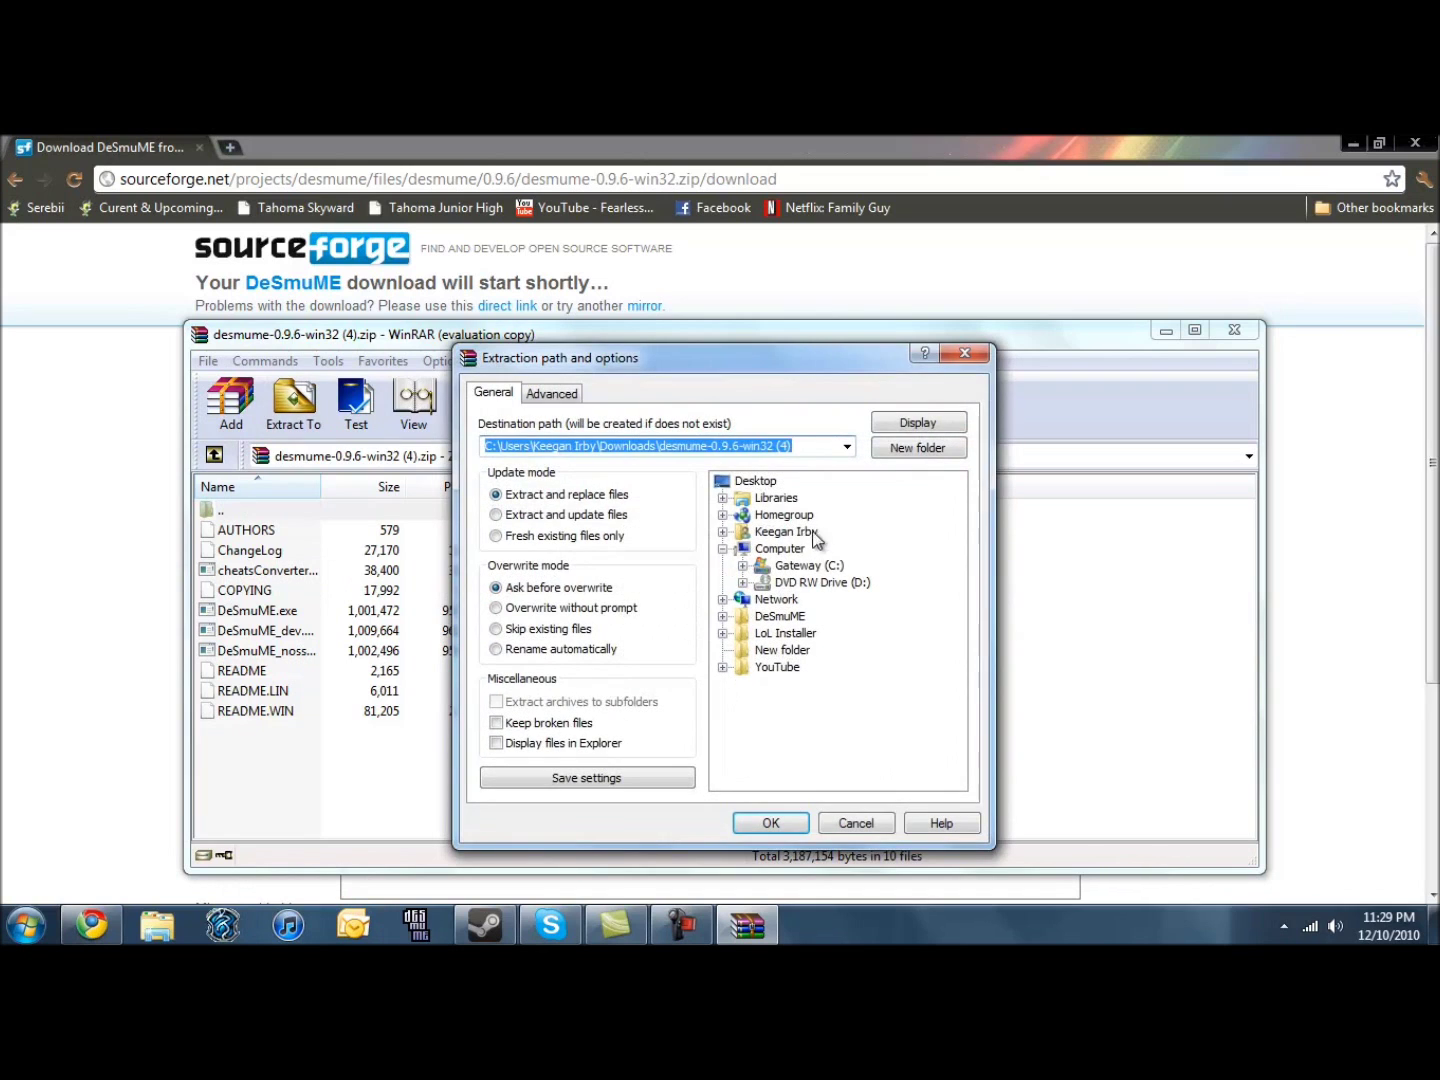
click(757, 481)
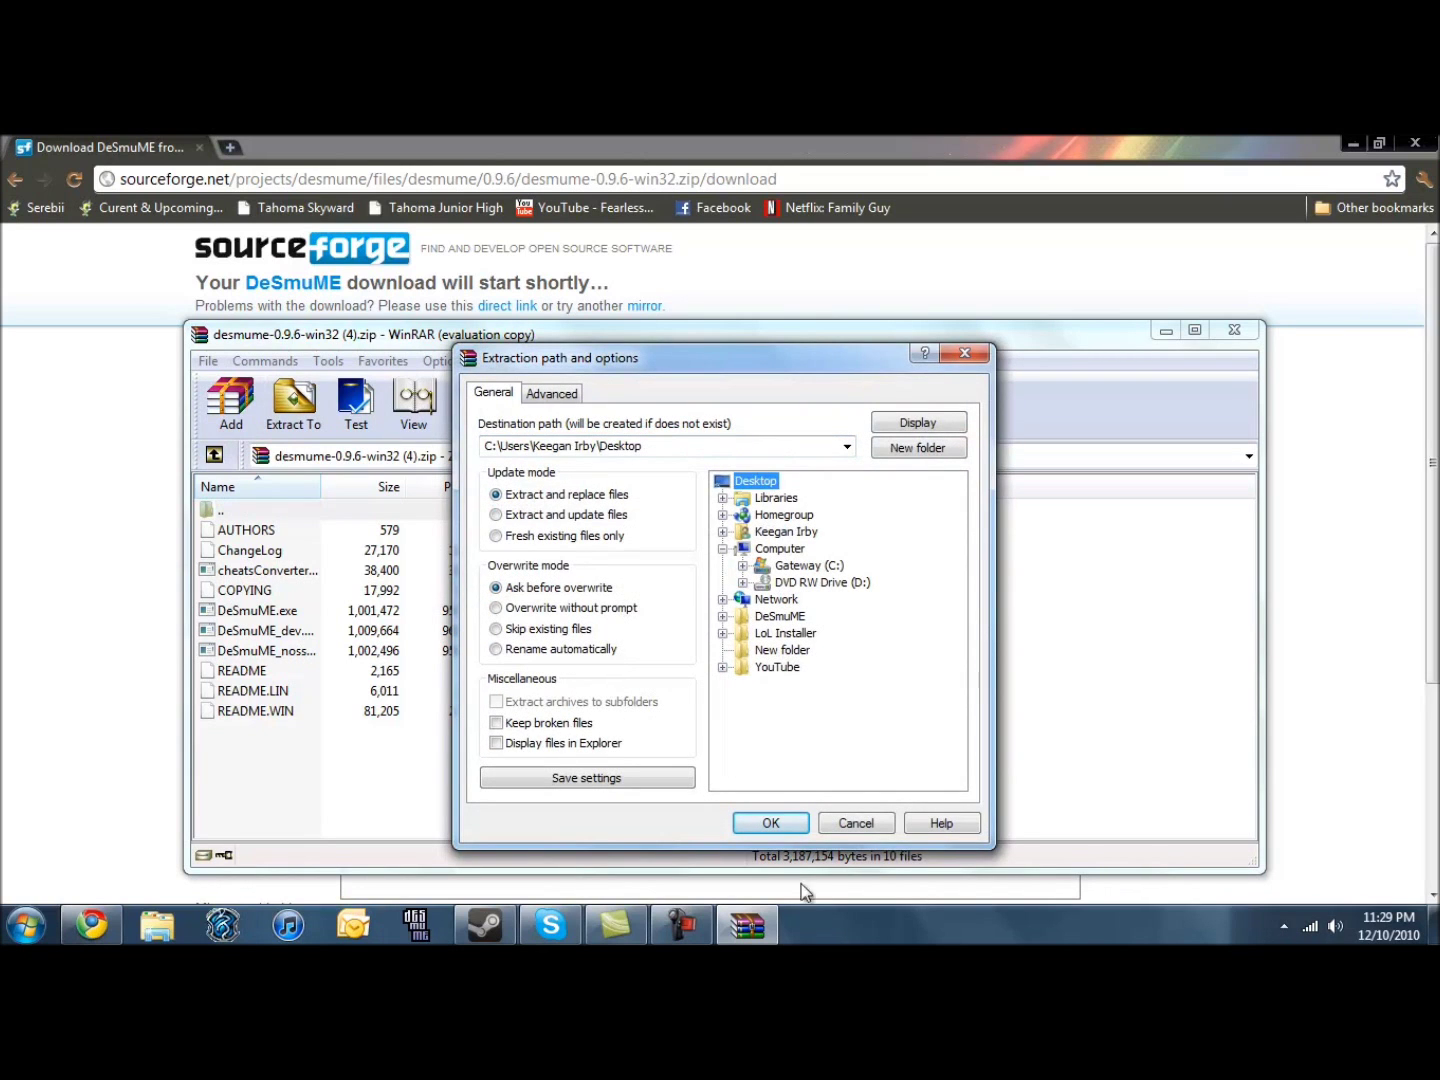
click(751, 825)
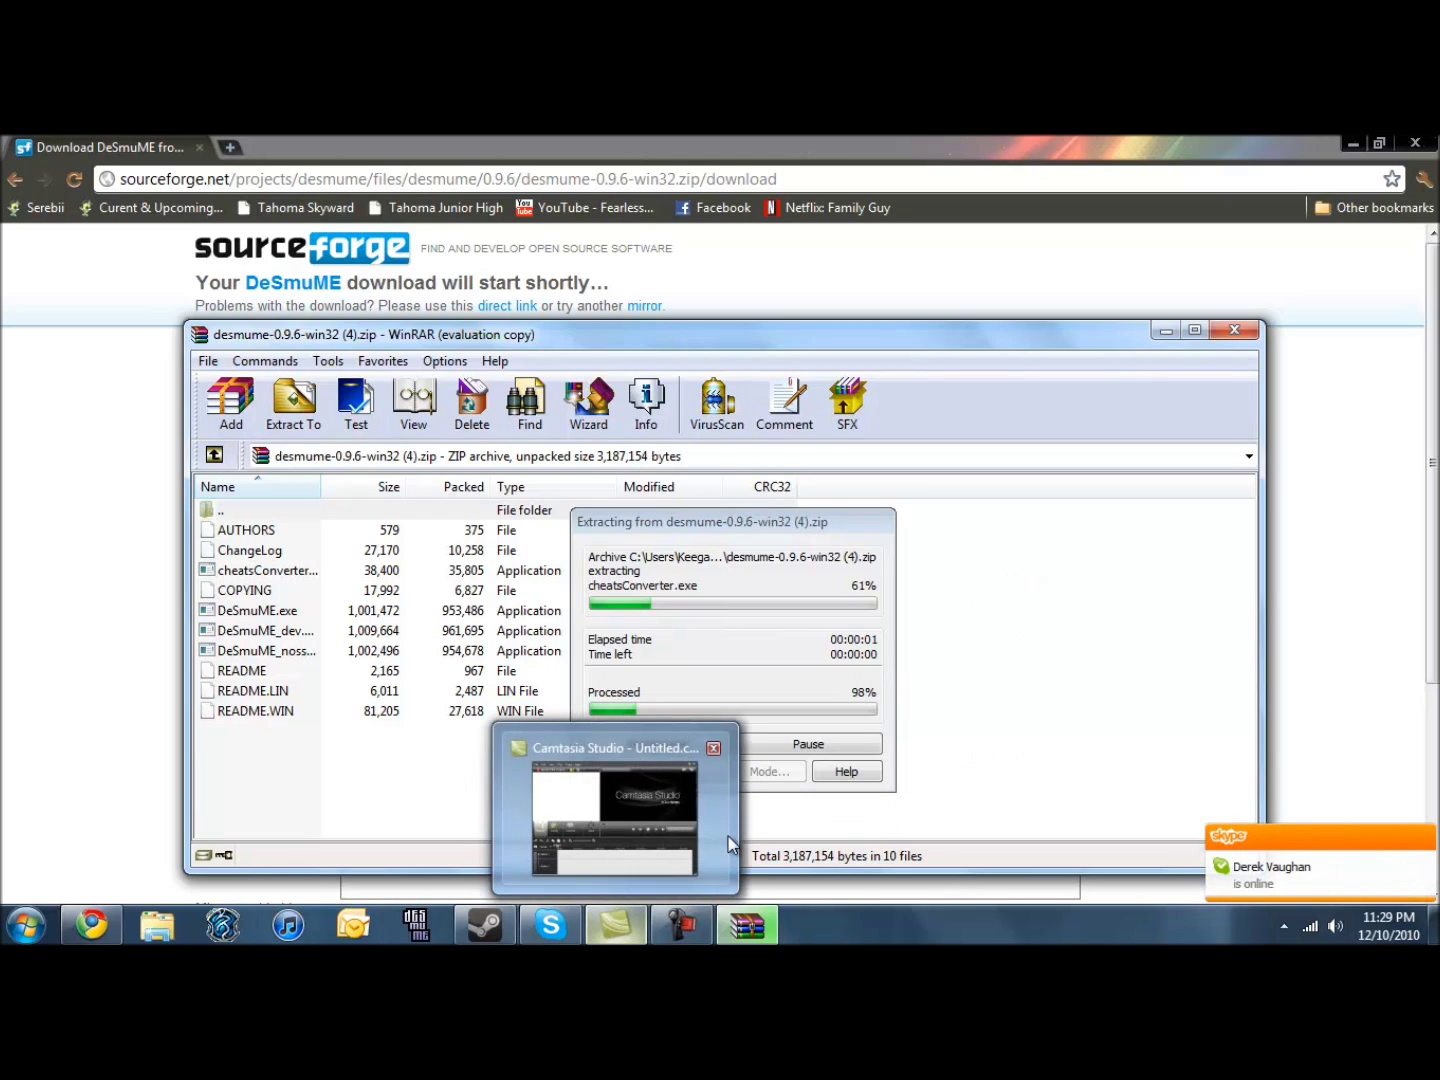
click(1236, 328)
click(1427, 143)
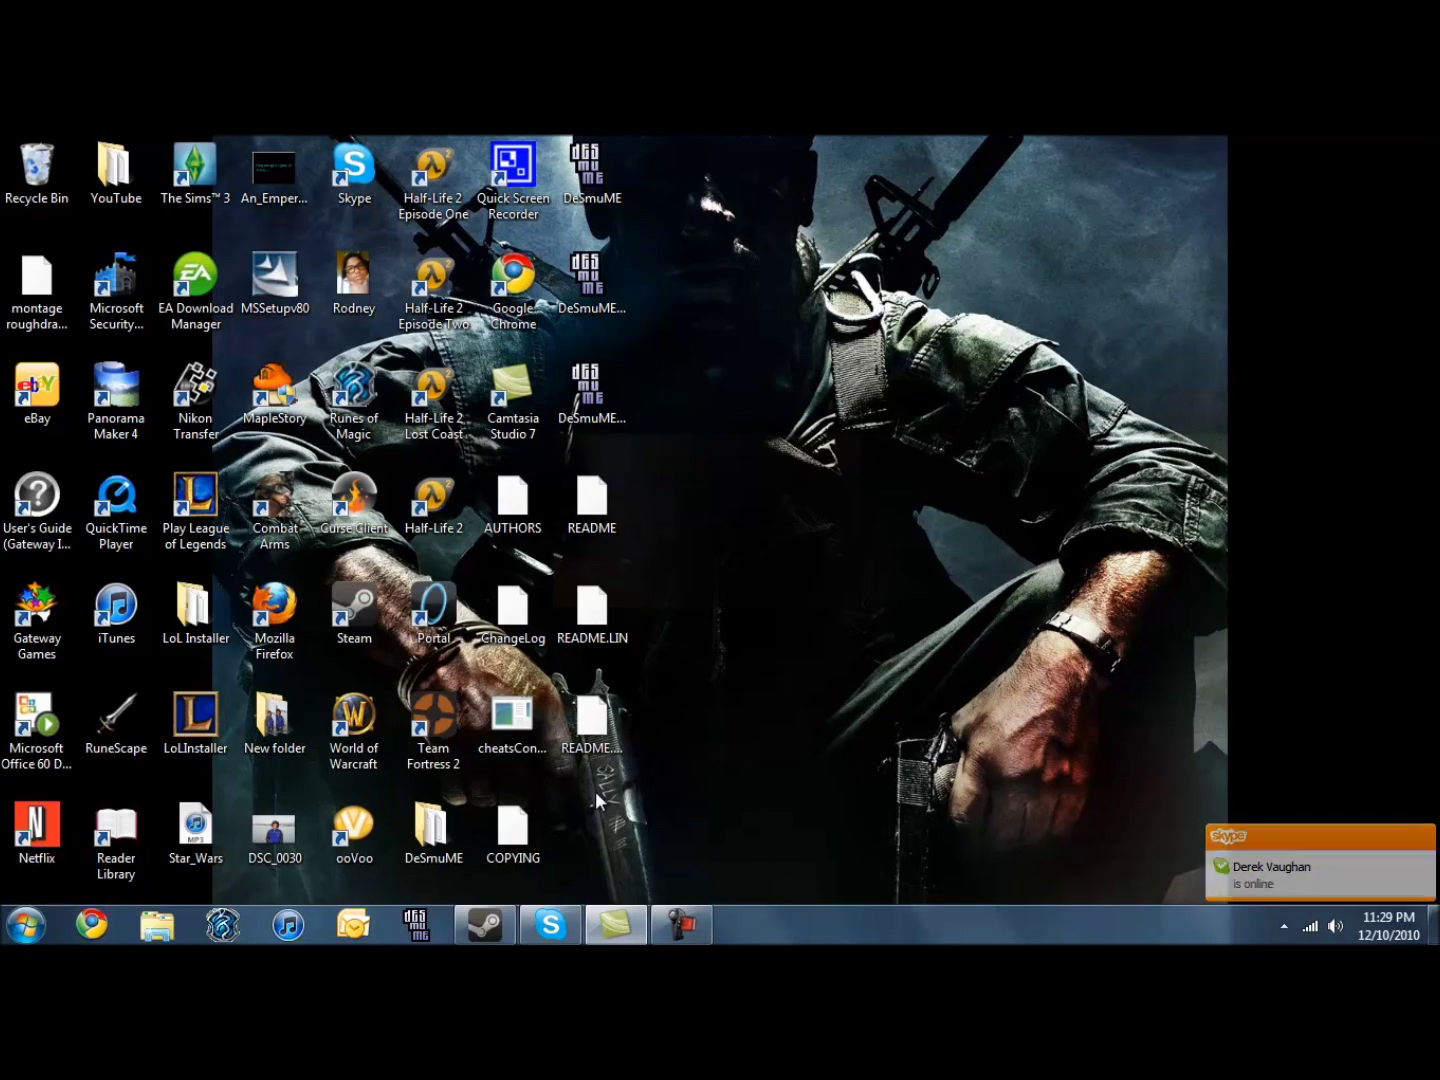
Step: Create a new desktop folder keeping the default name New folder (2)
right_click(562, 842)
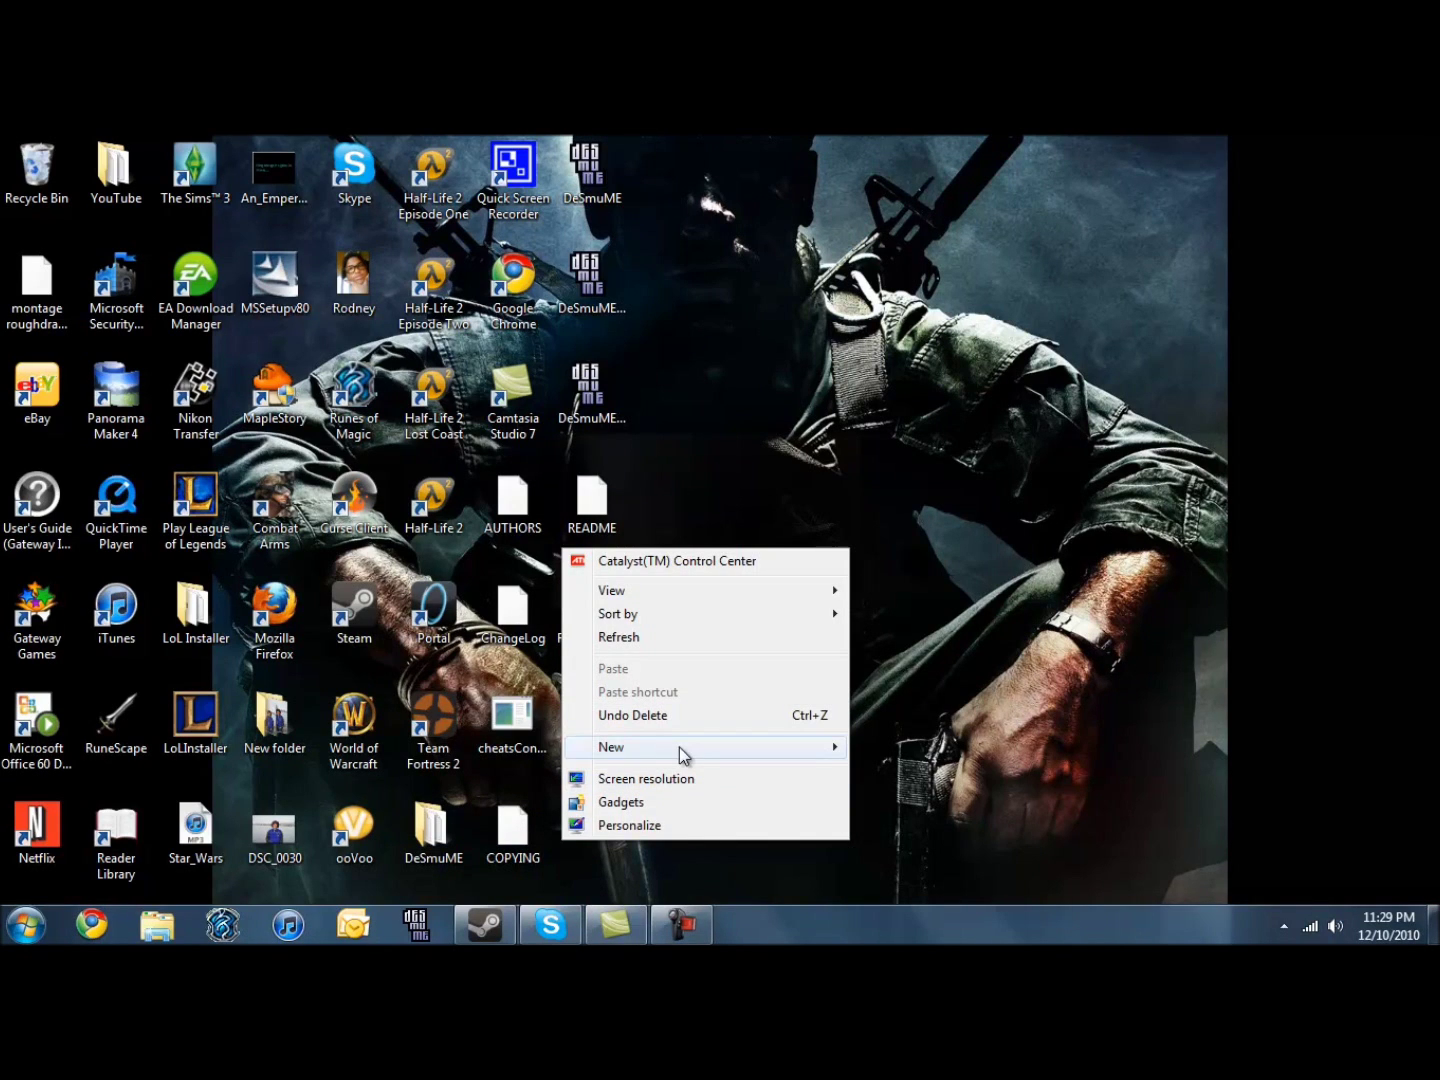
mouse_move(835, 751)
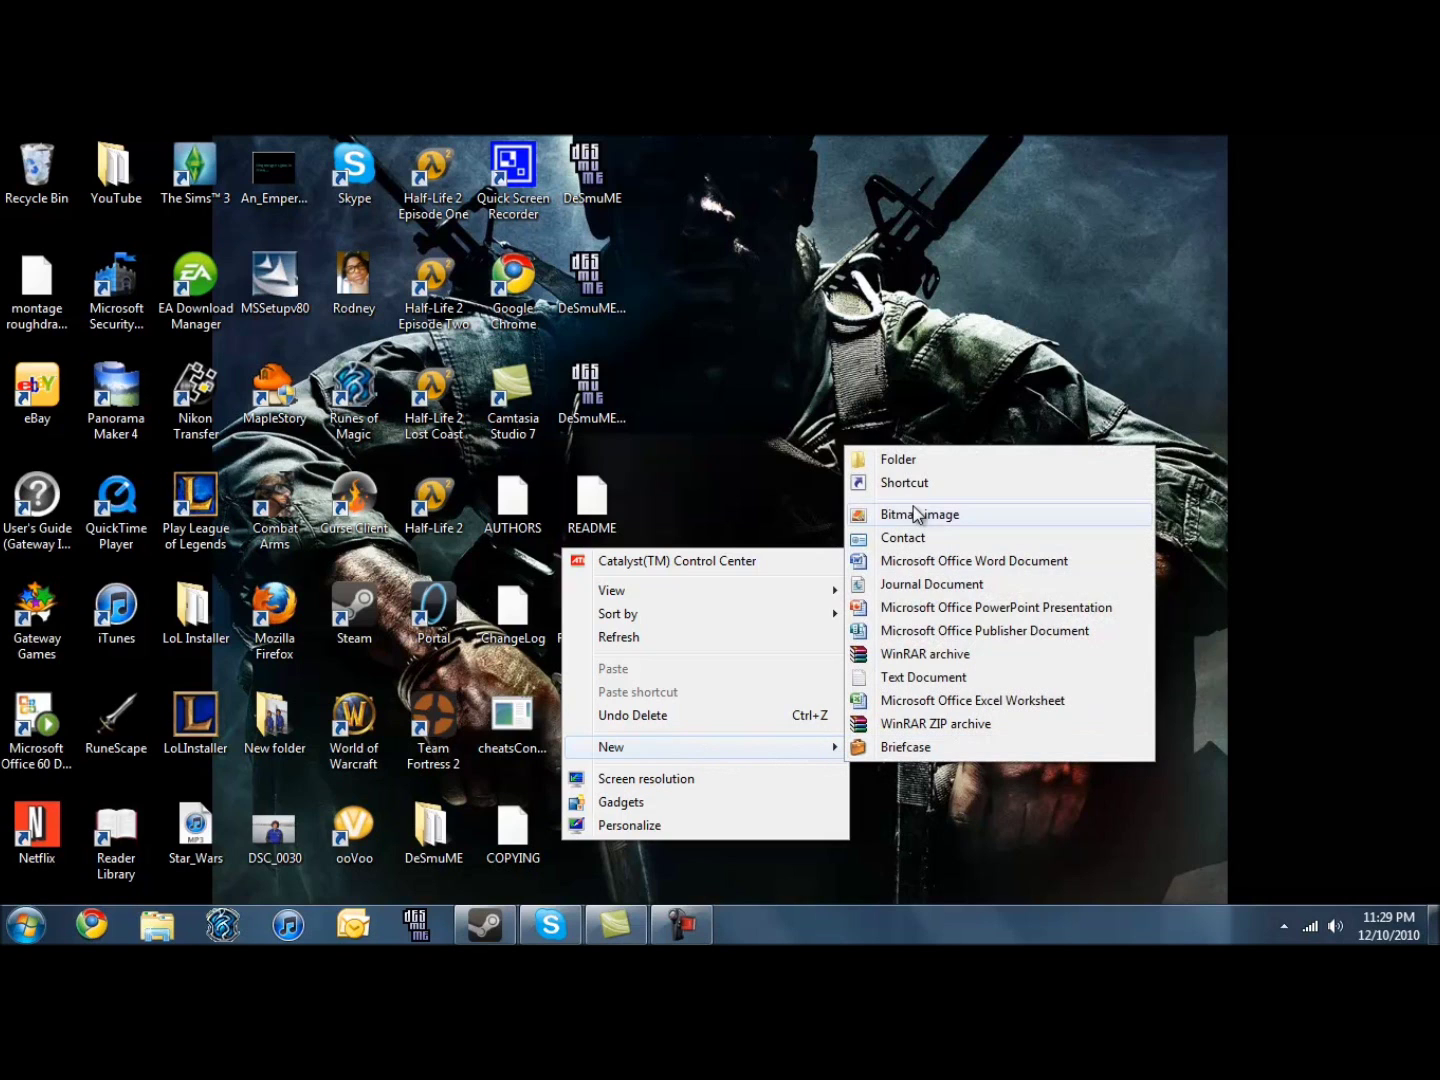
click(887, 464)
key(Return)
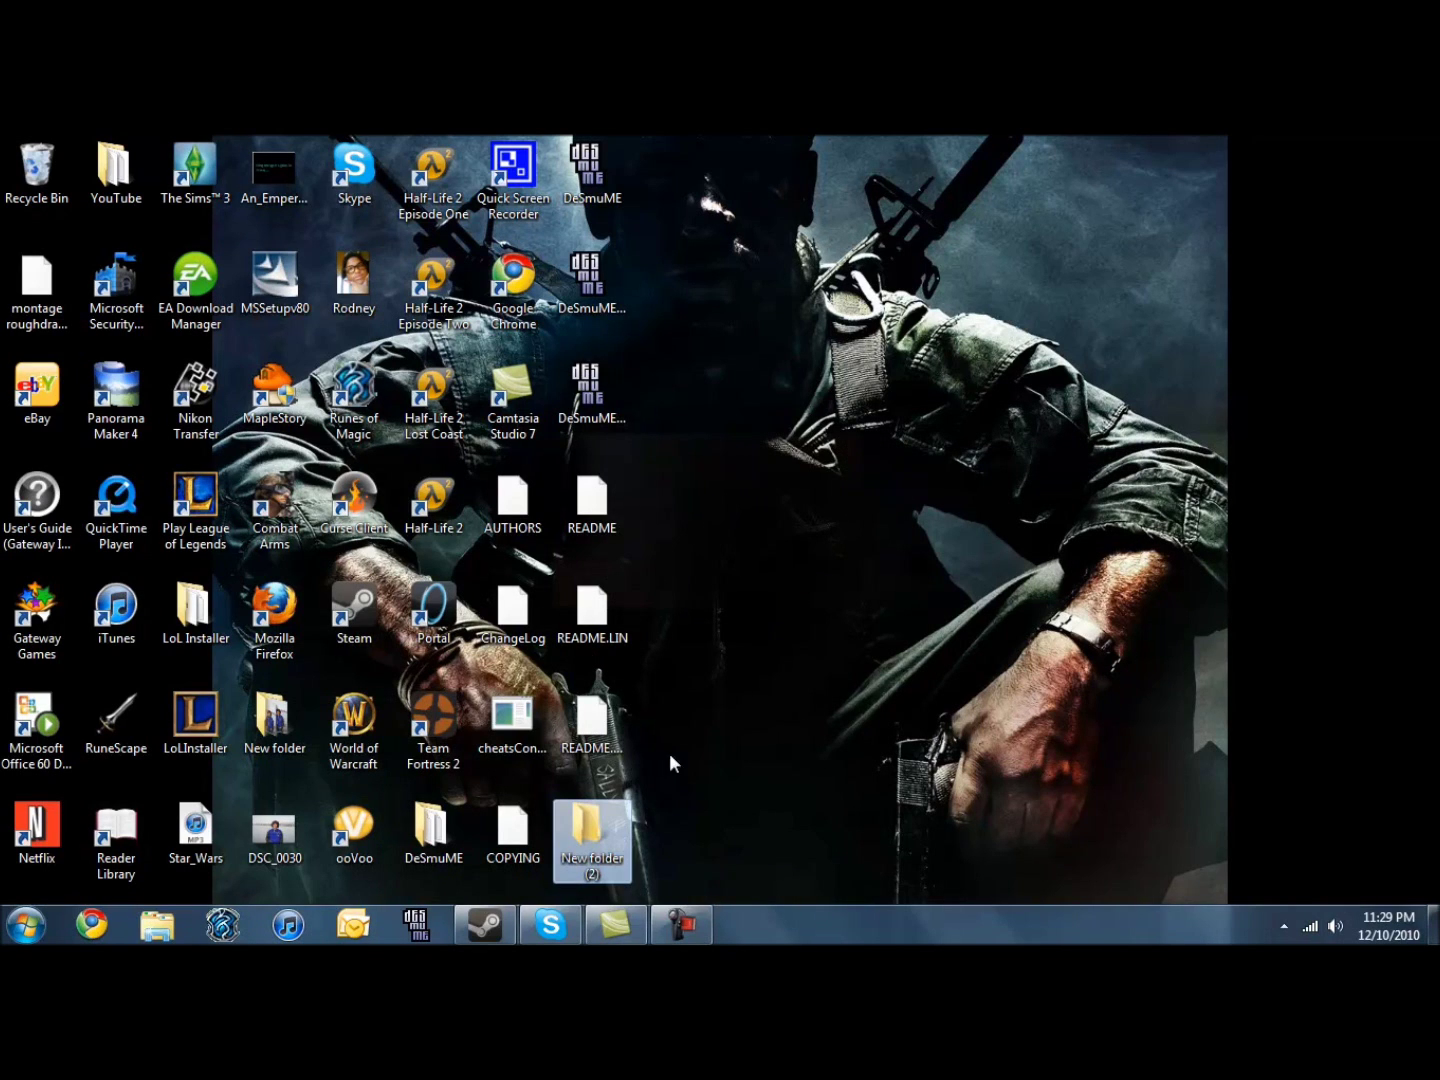
Step: Move all the extracted DeSmuME files into New folder (2) and open it
mouse_move(775, 758)
mouse_down()
mouse_move(582, 408)
mouse_move(591, 195)
mouse_move(622, 765)
mouse_move(595, 841)
mouse_up()
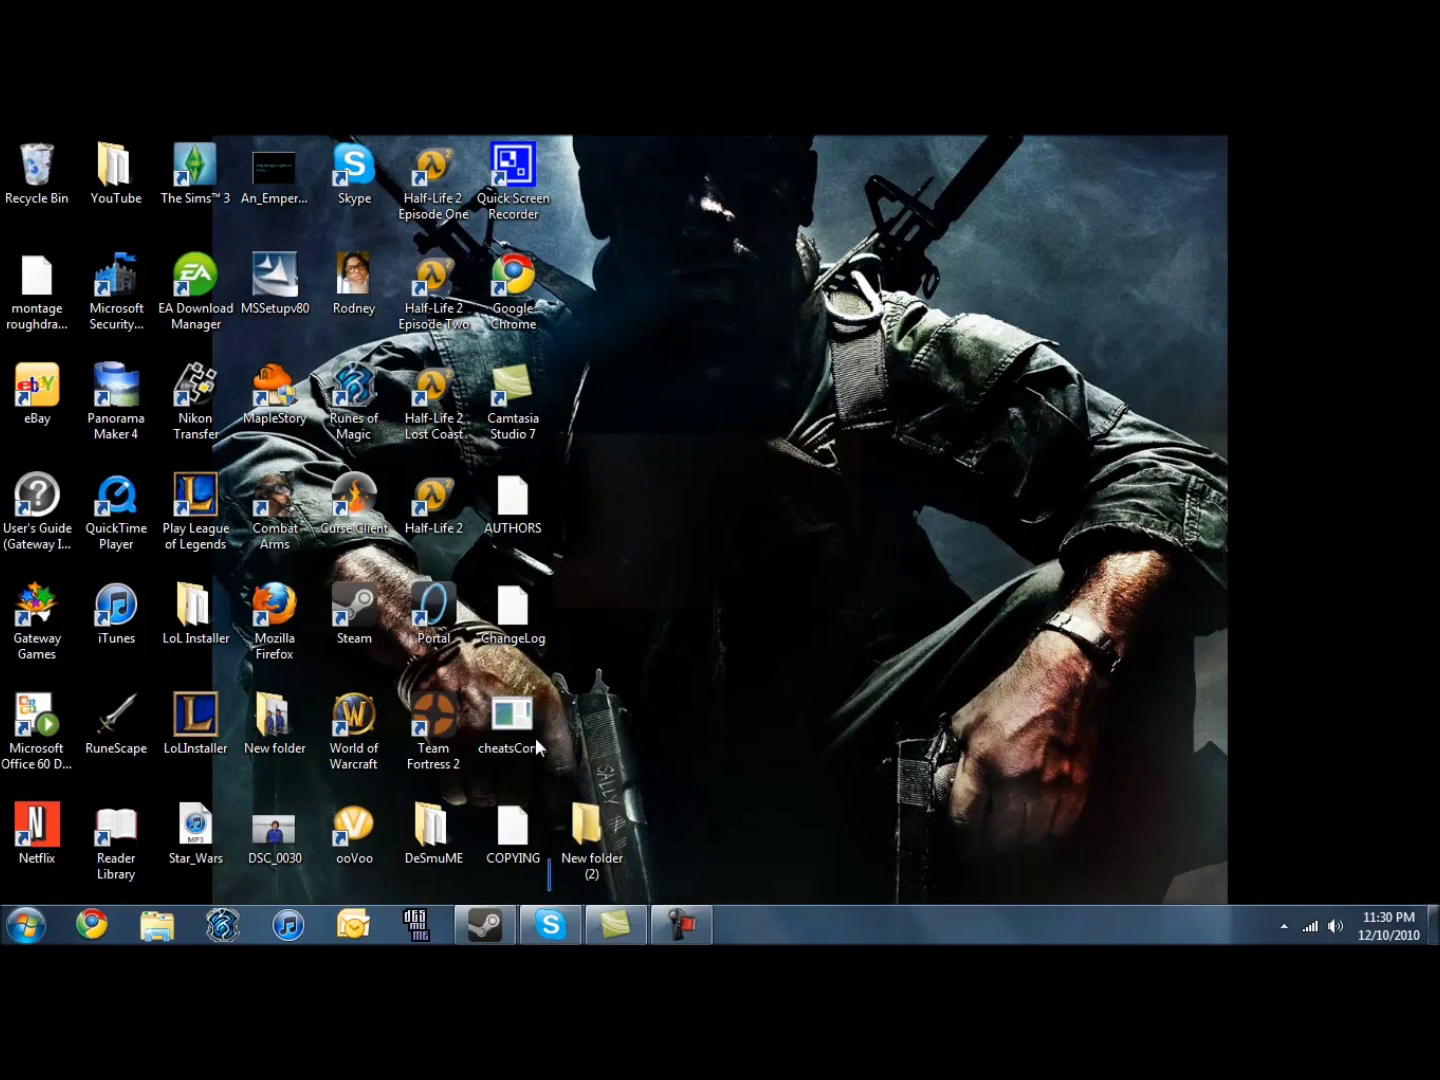
drag(552, 893, 468, 440)
mouse_move(512, 527)
mouse_down()
mouse_move(616, 690)
mouse_move(588, 808)
mouse_up()
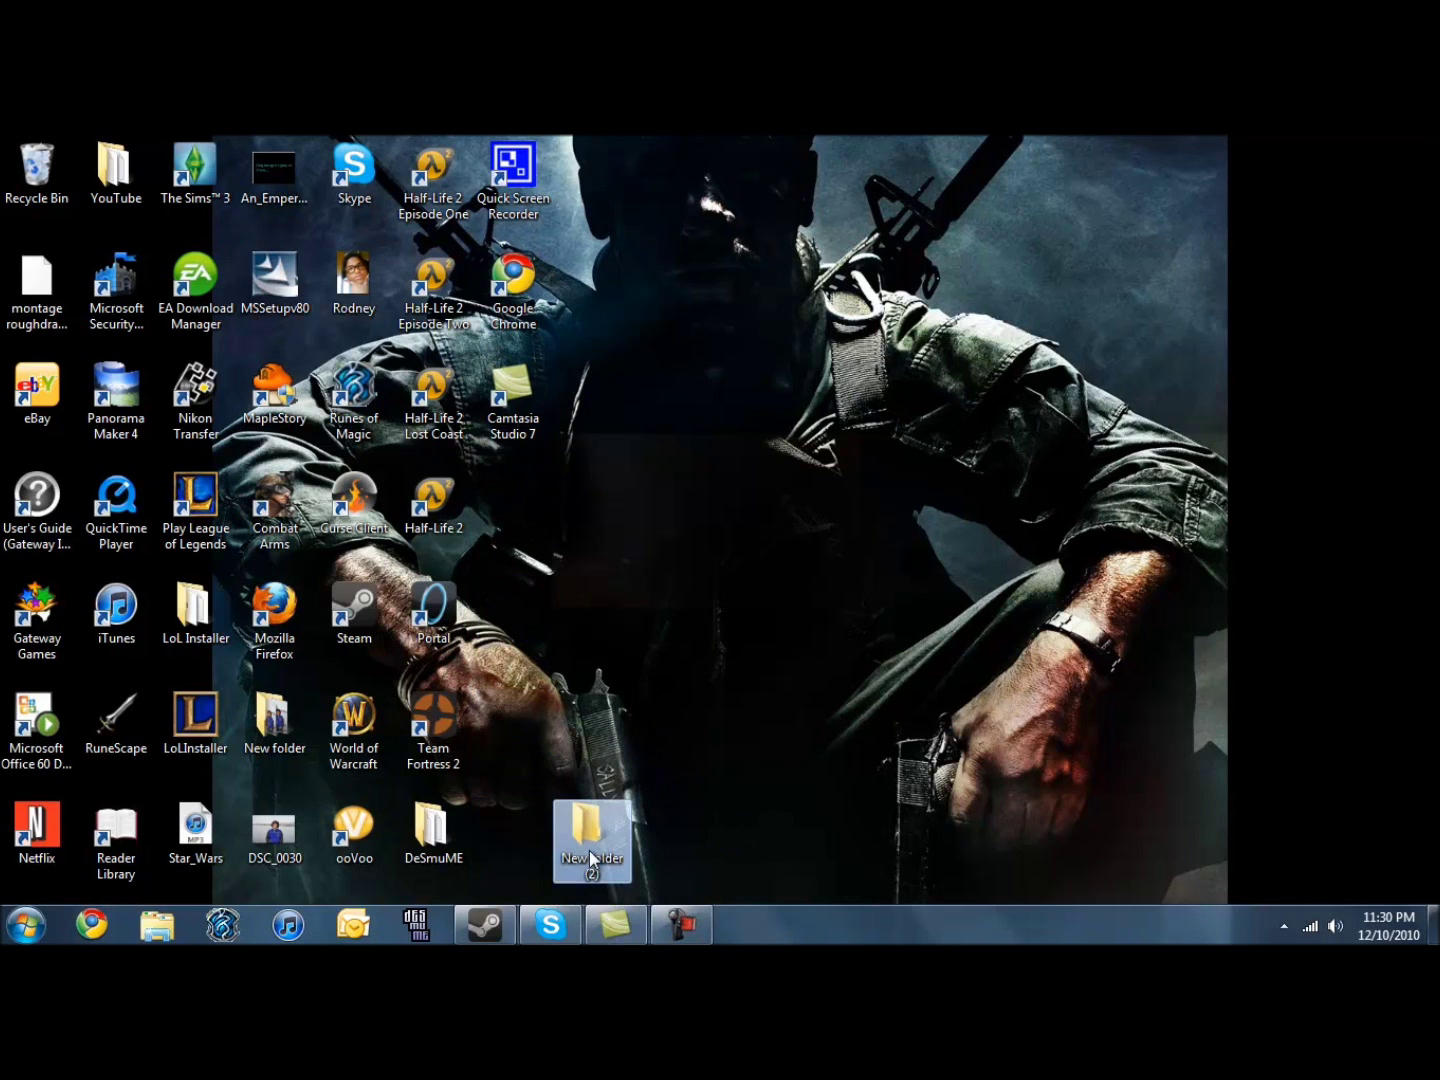
double_click(589, 850)
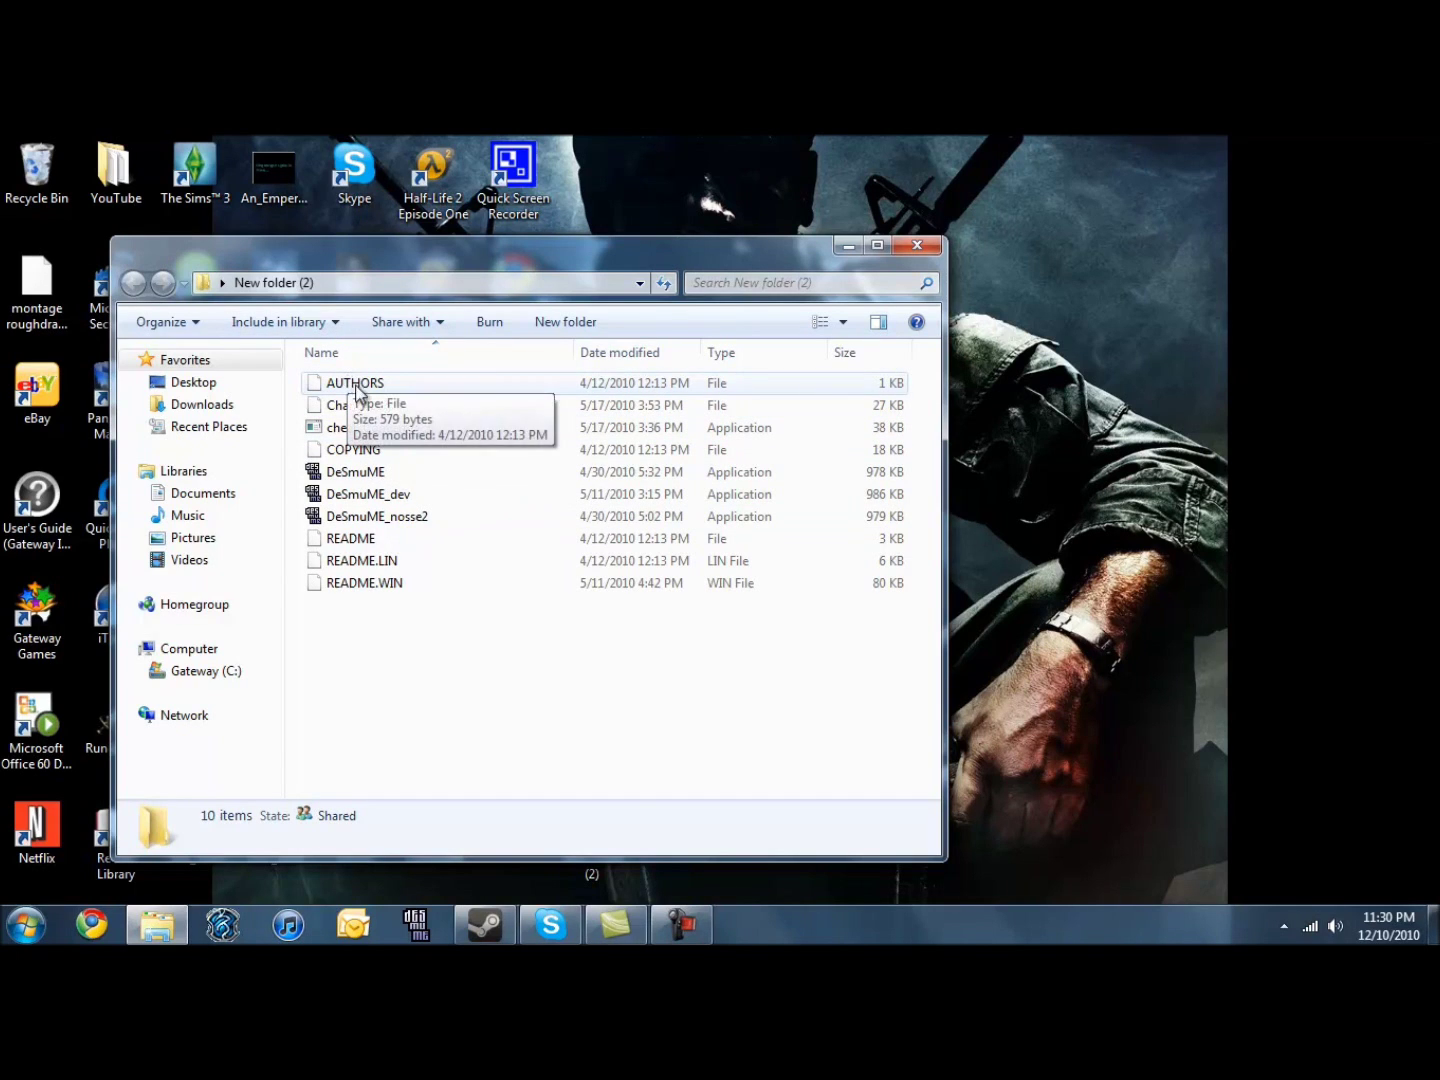
Step: Launch DeSmuME.exe from New folder (2) and close the folder window
double_click(410, 482)
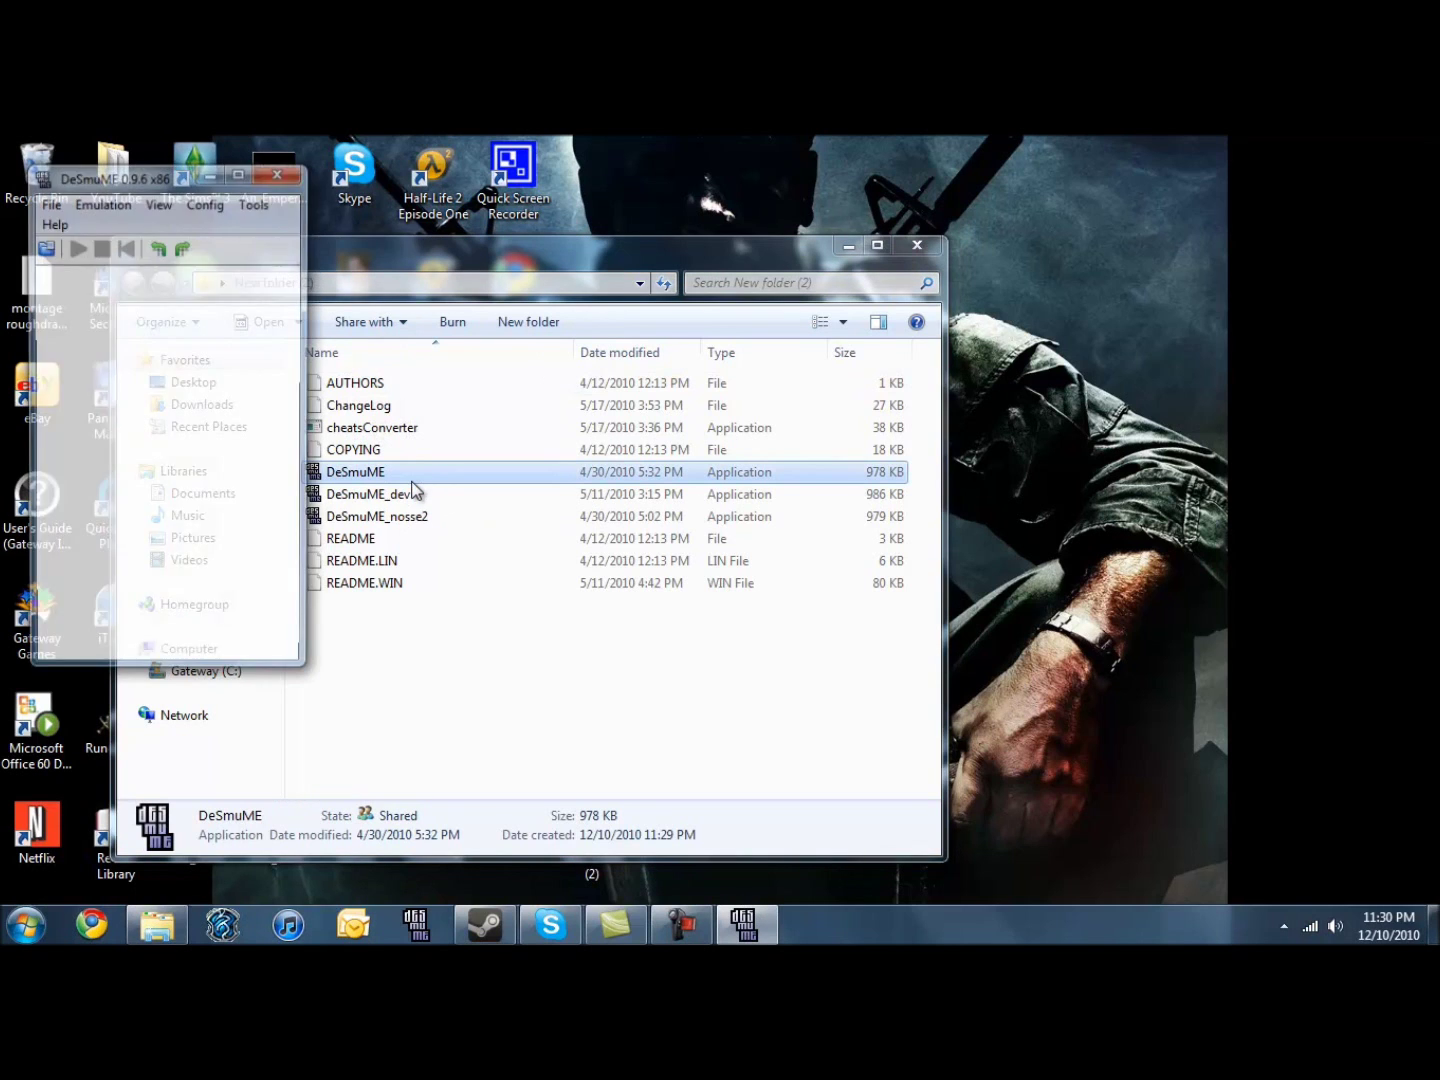
click(916, 245)
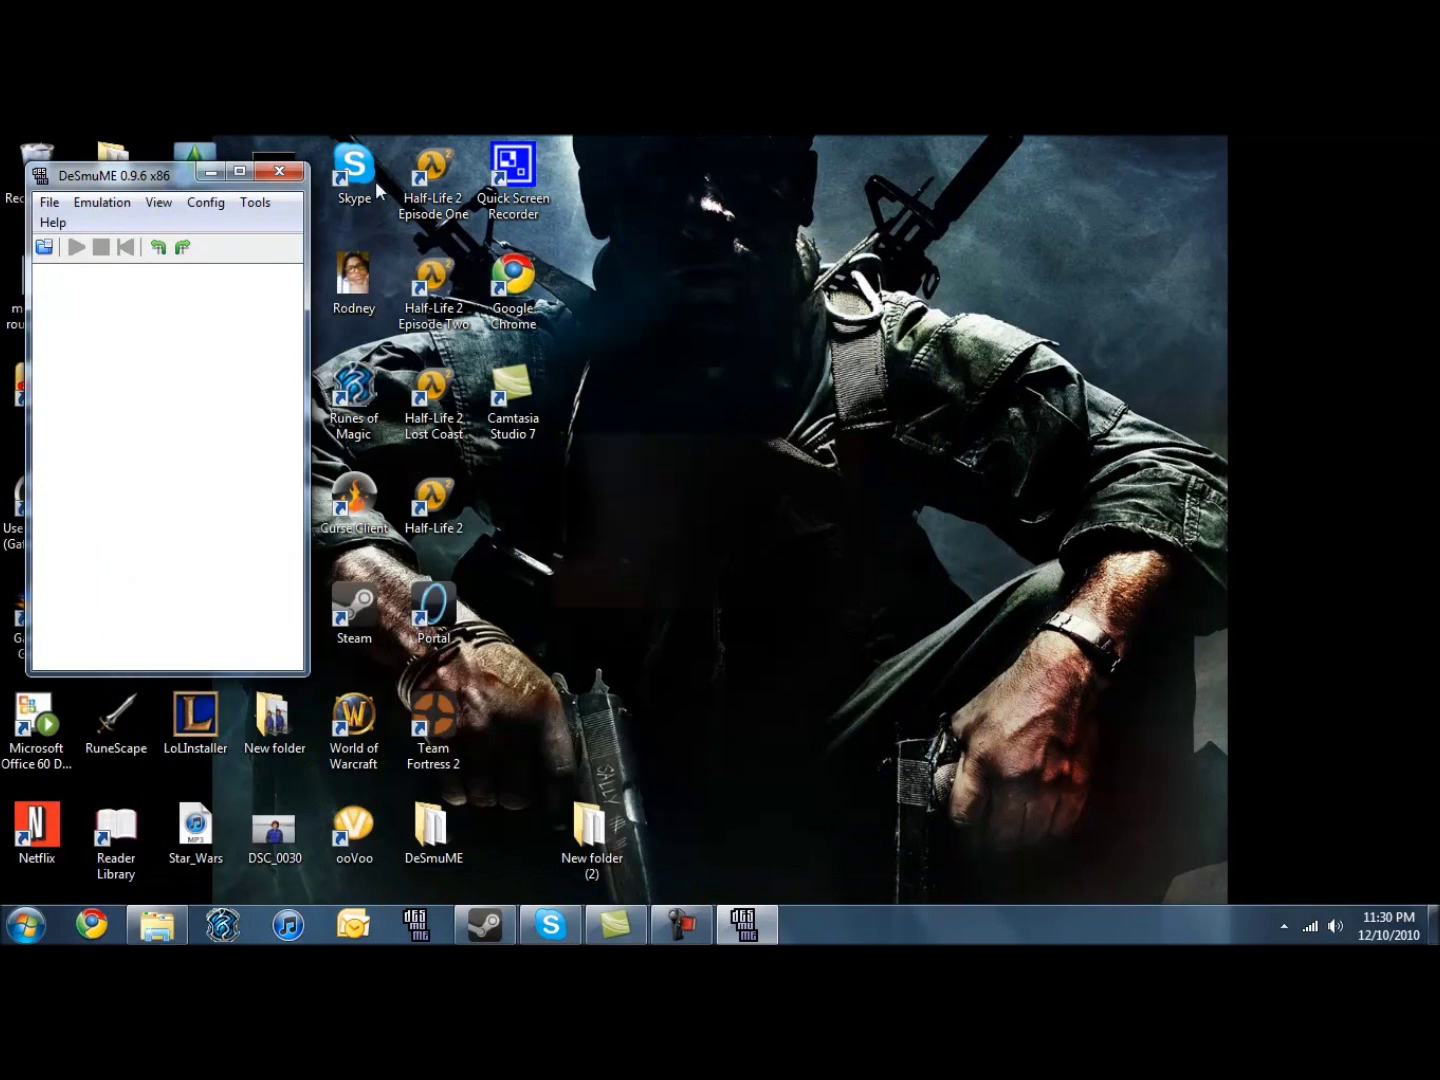
Step: Center and close the DeSmuME window, then open the desktop DeSmuME folder
drag(149, 175, 696, 318)
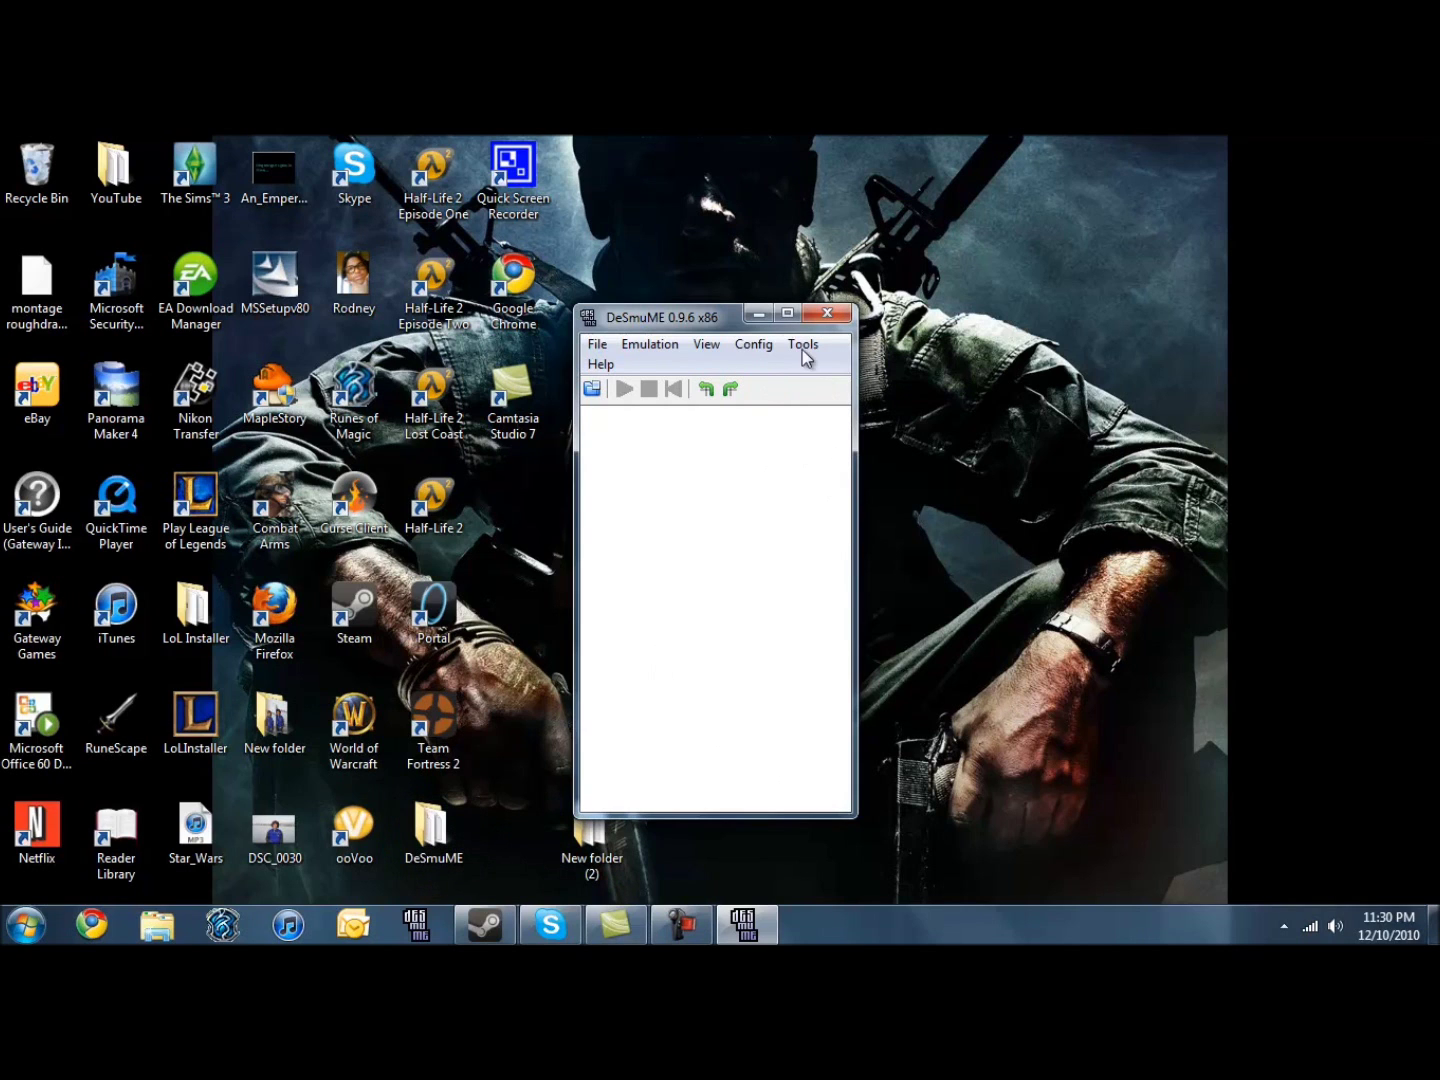
click(827, 312)
double_click(430, 828)
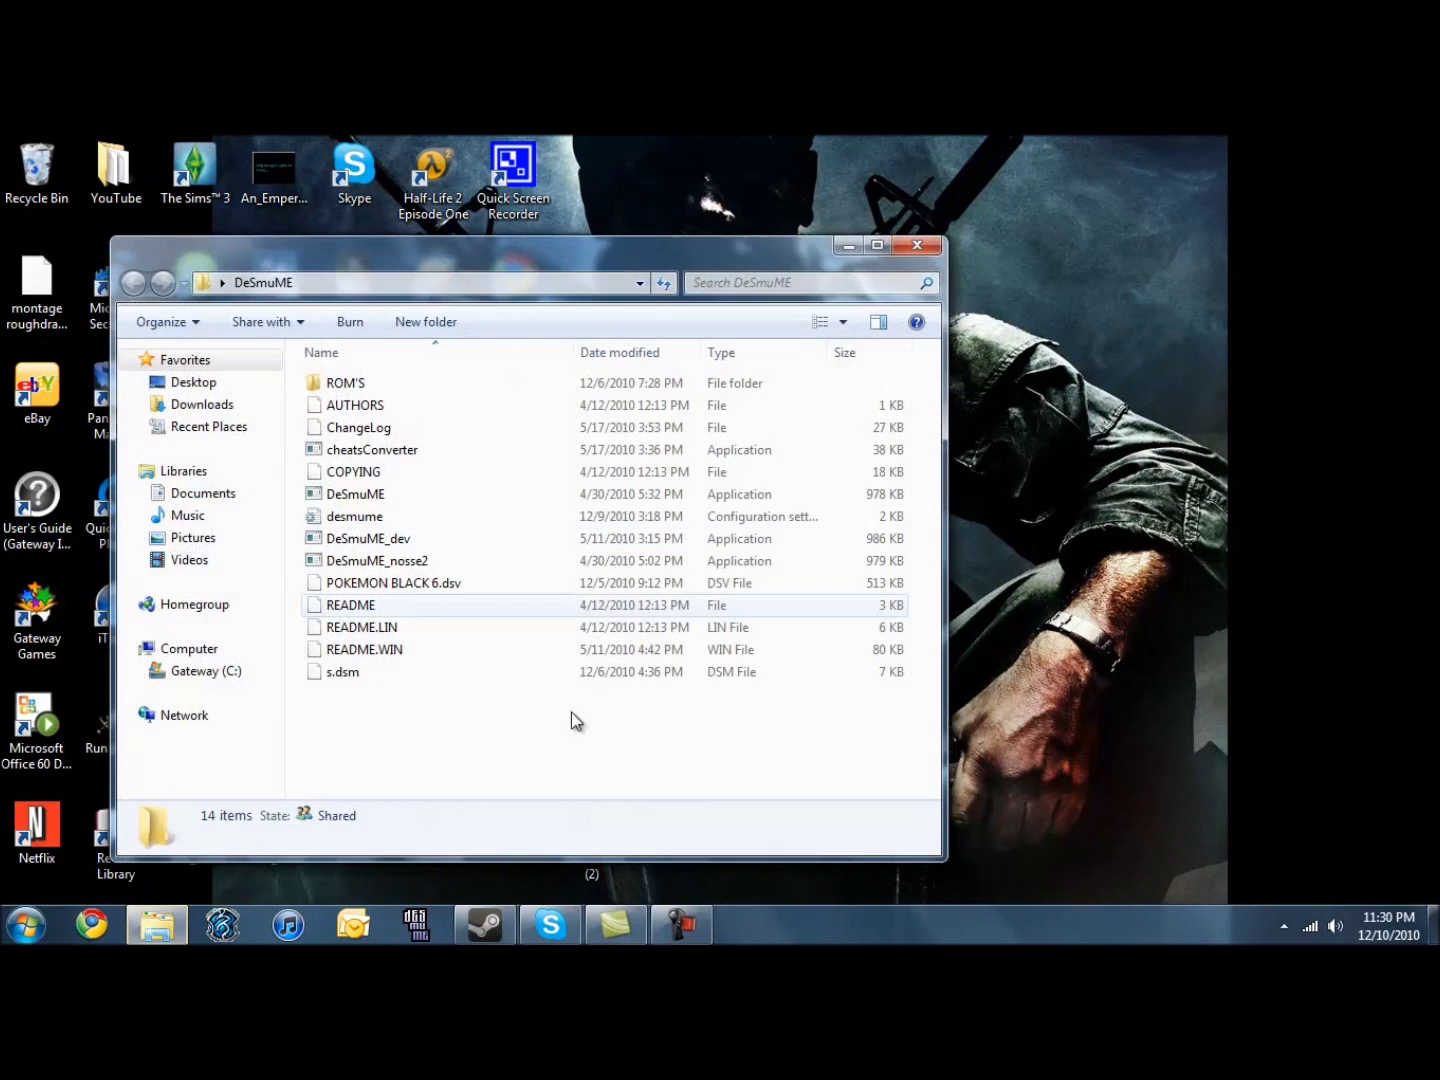
Step: Browse into ROM'S and its Saves folder, then go back up to the DeSmuME folder
click(379, 386)
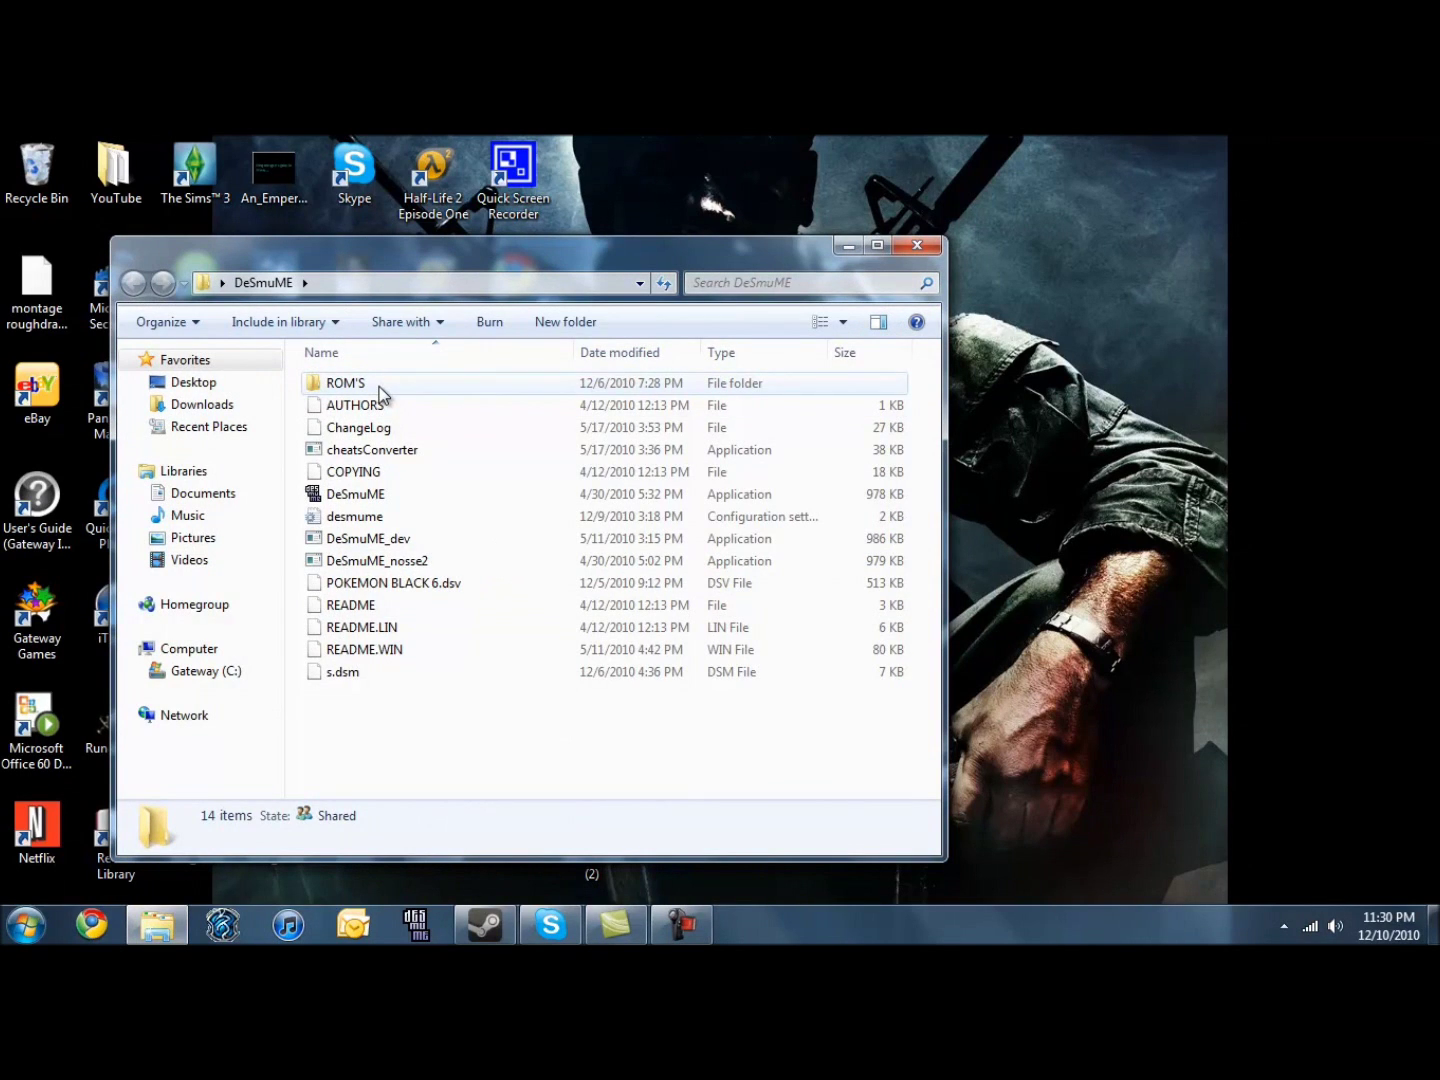
double_click(379, 390)
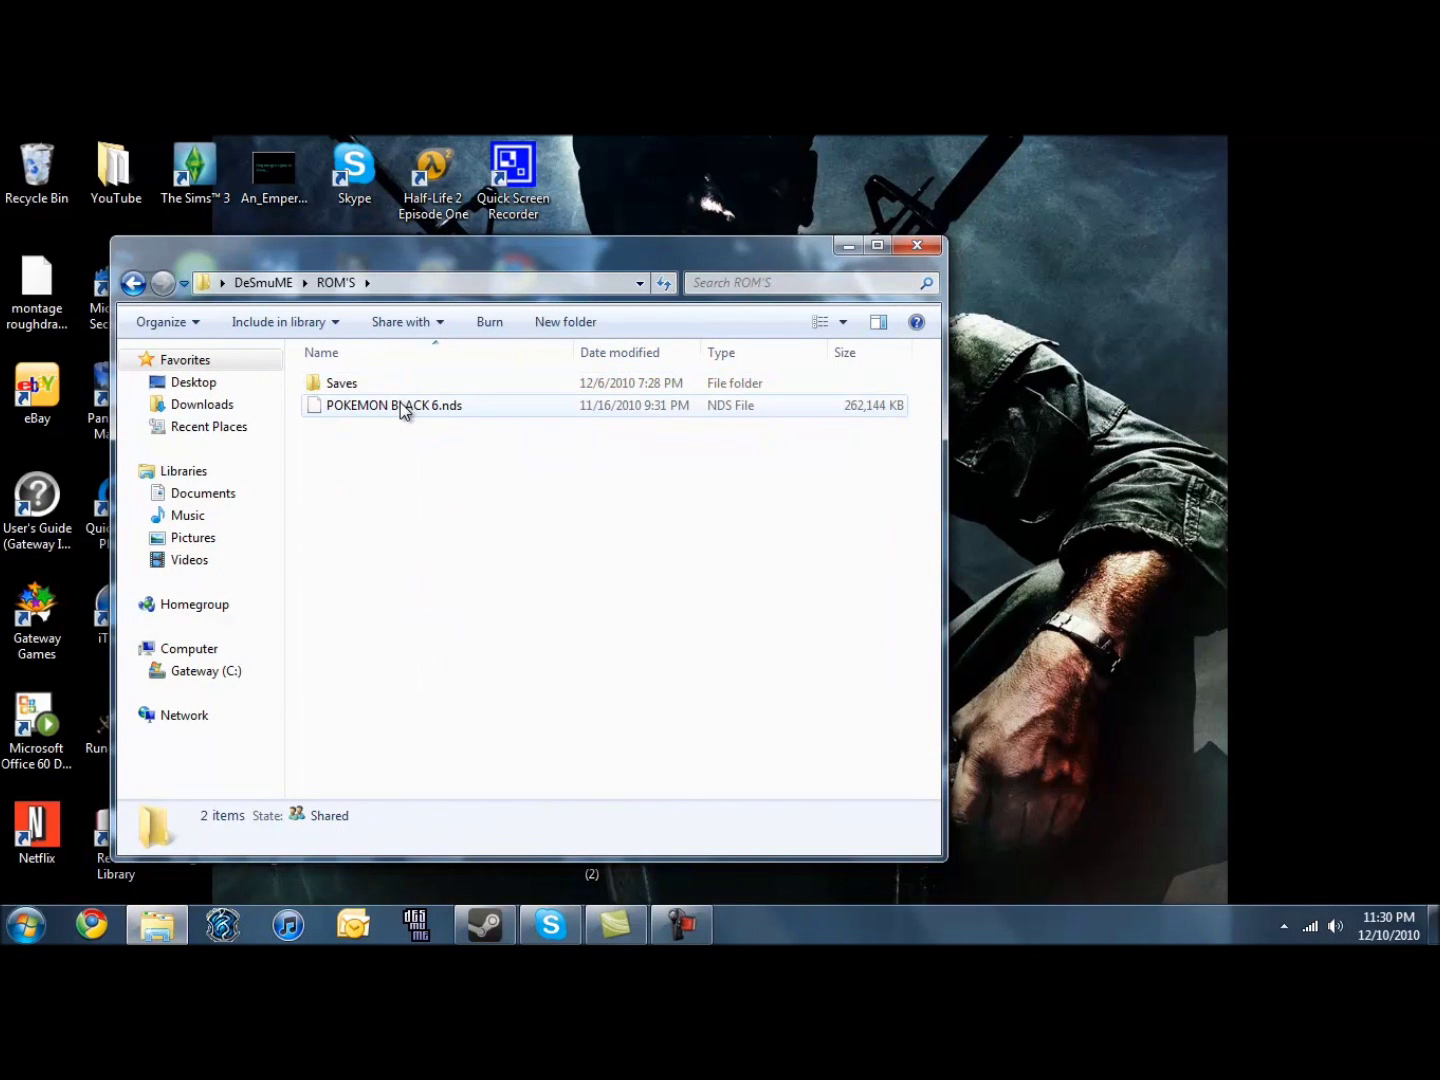
double_click(355, 386)
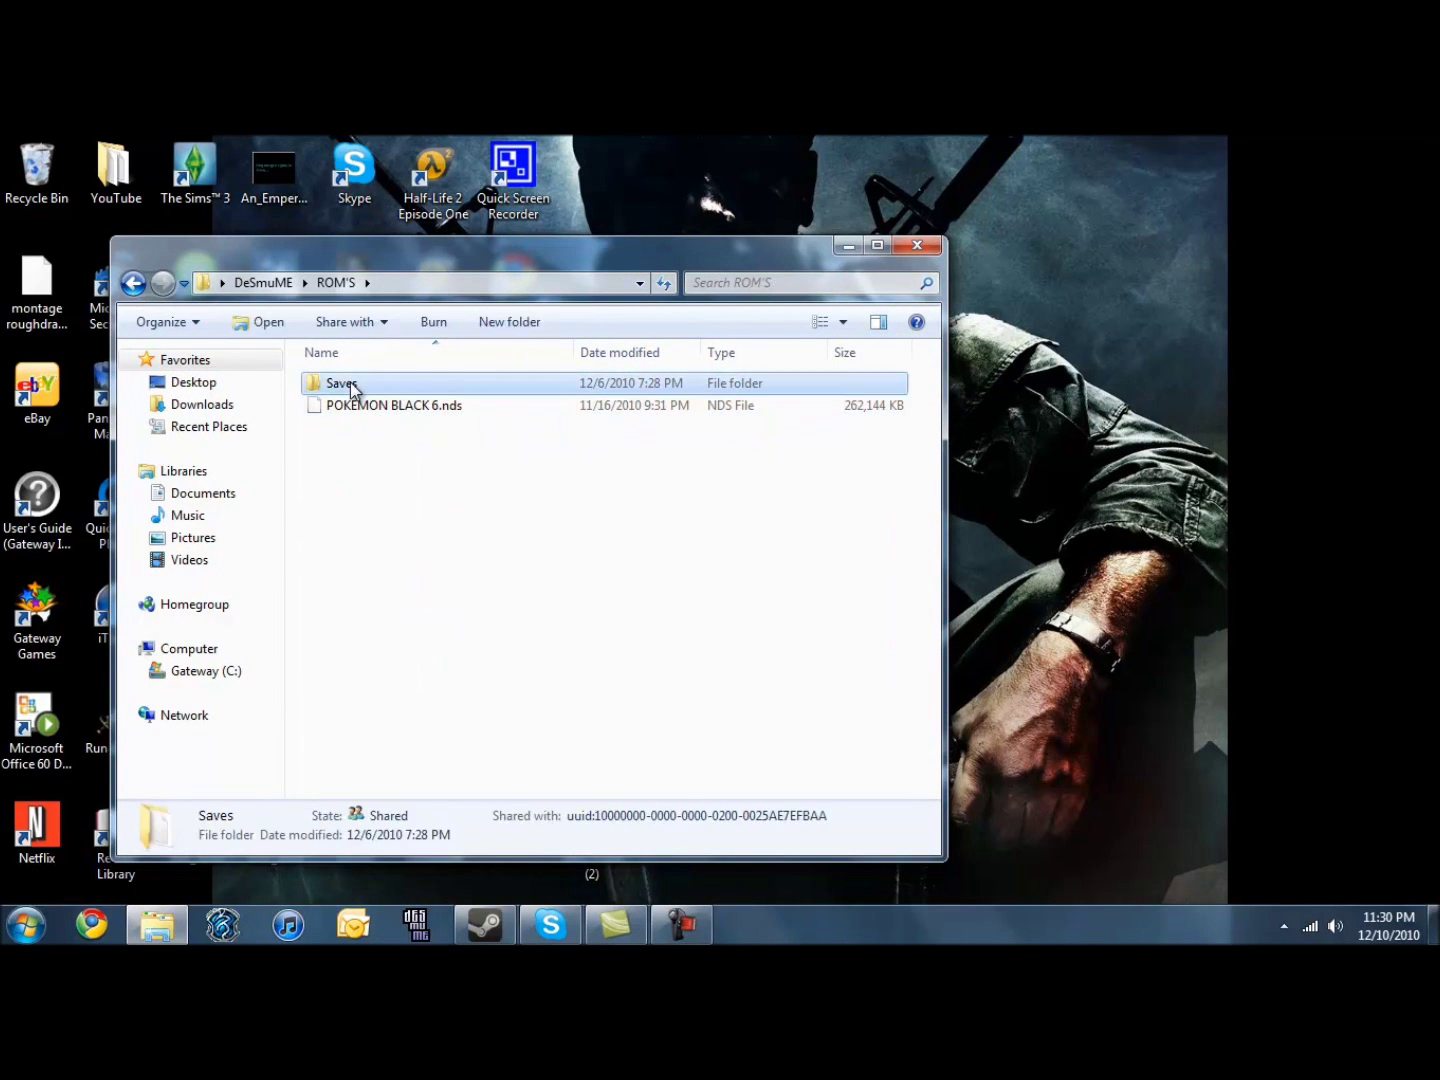
click(142, 285)
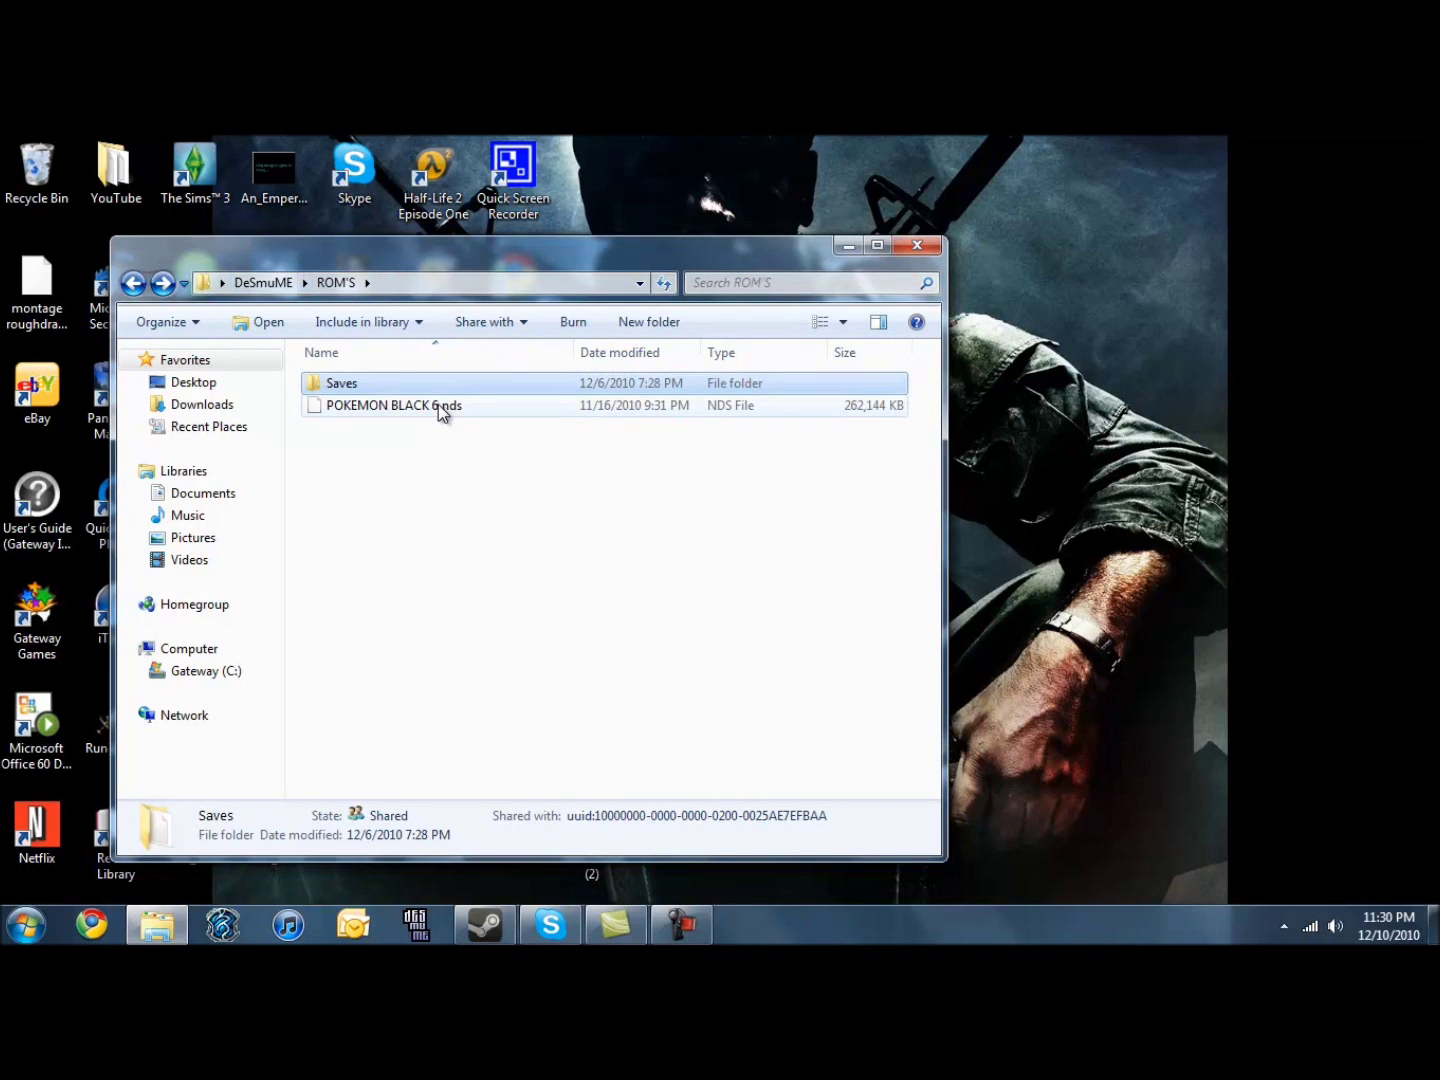
click(143, 284)
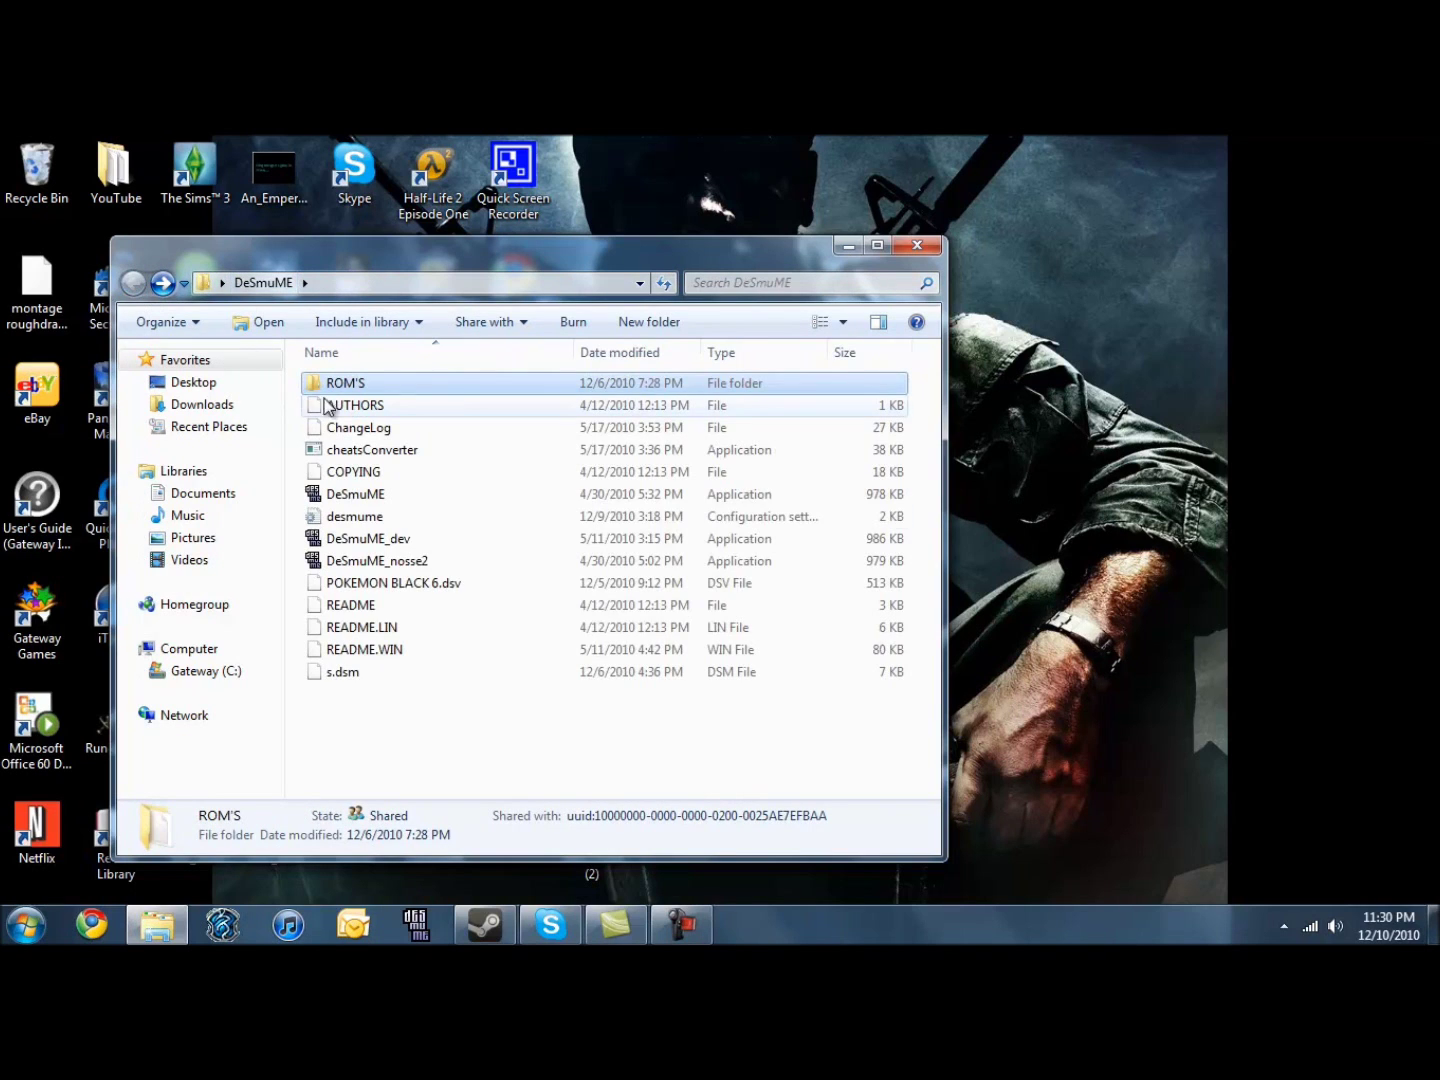
Step: Relaunch DeSmuME.exe, close the Explorer window, and choose File > Open ROM
double_click(378, 496)
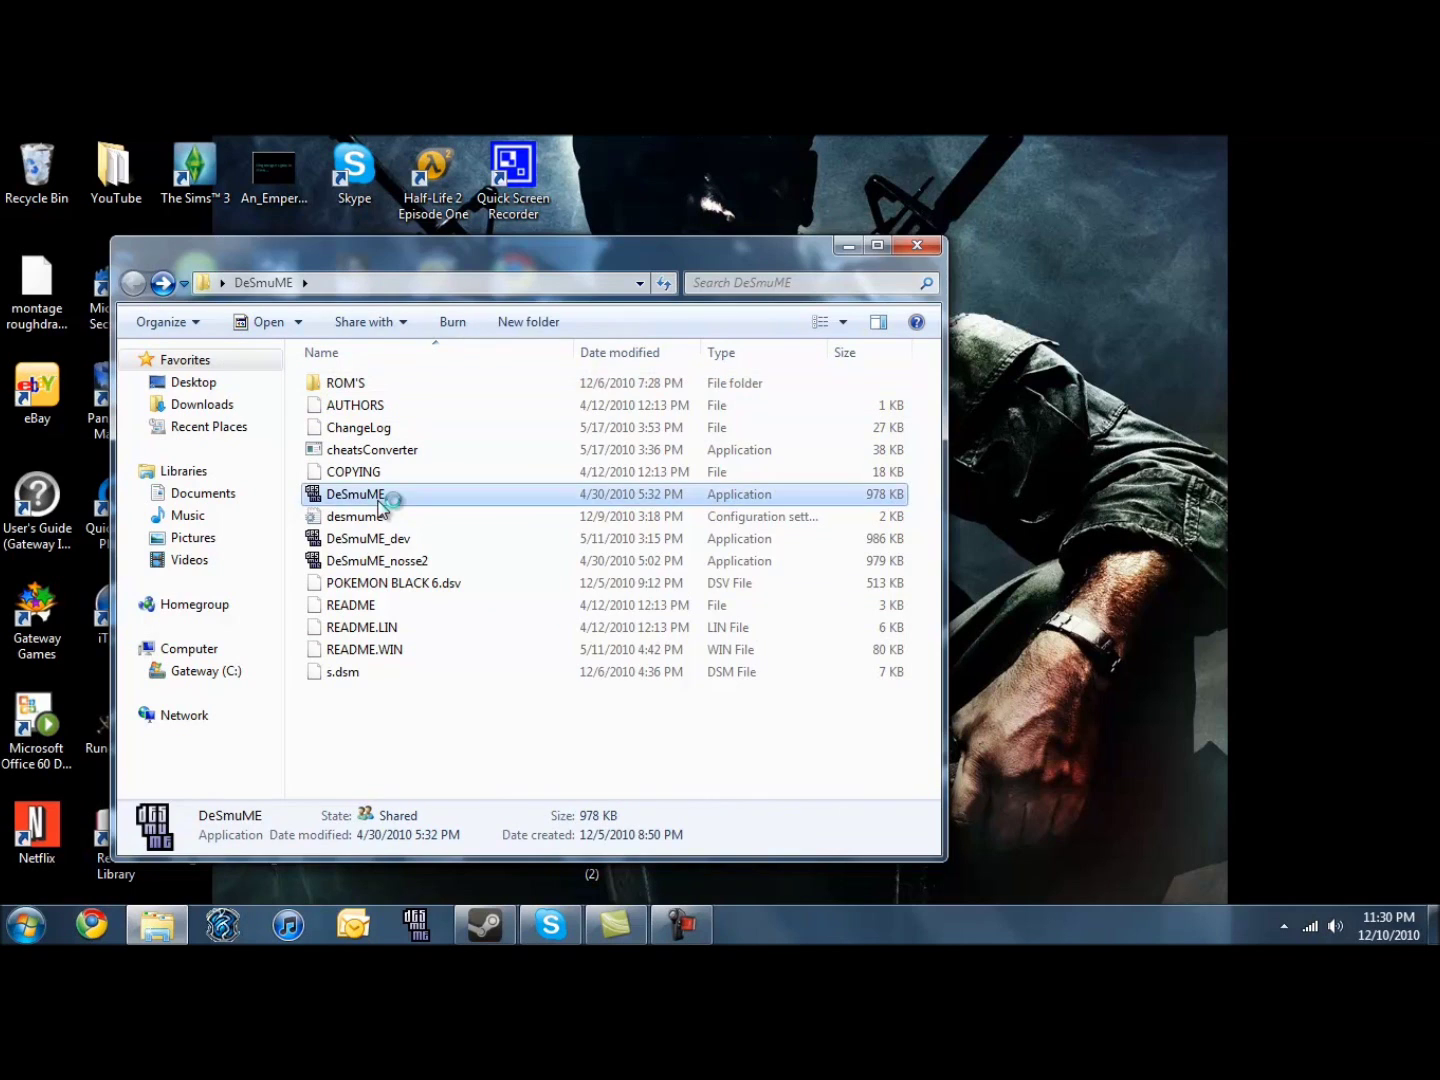
click(911, 250)
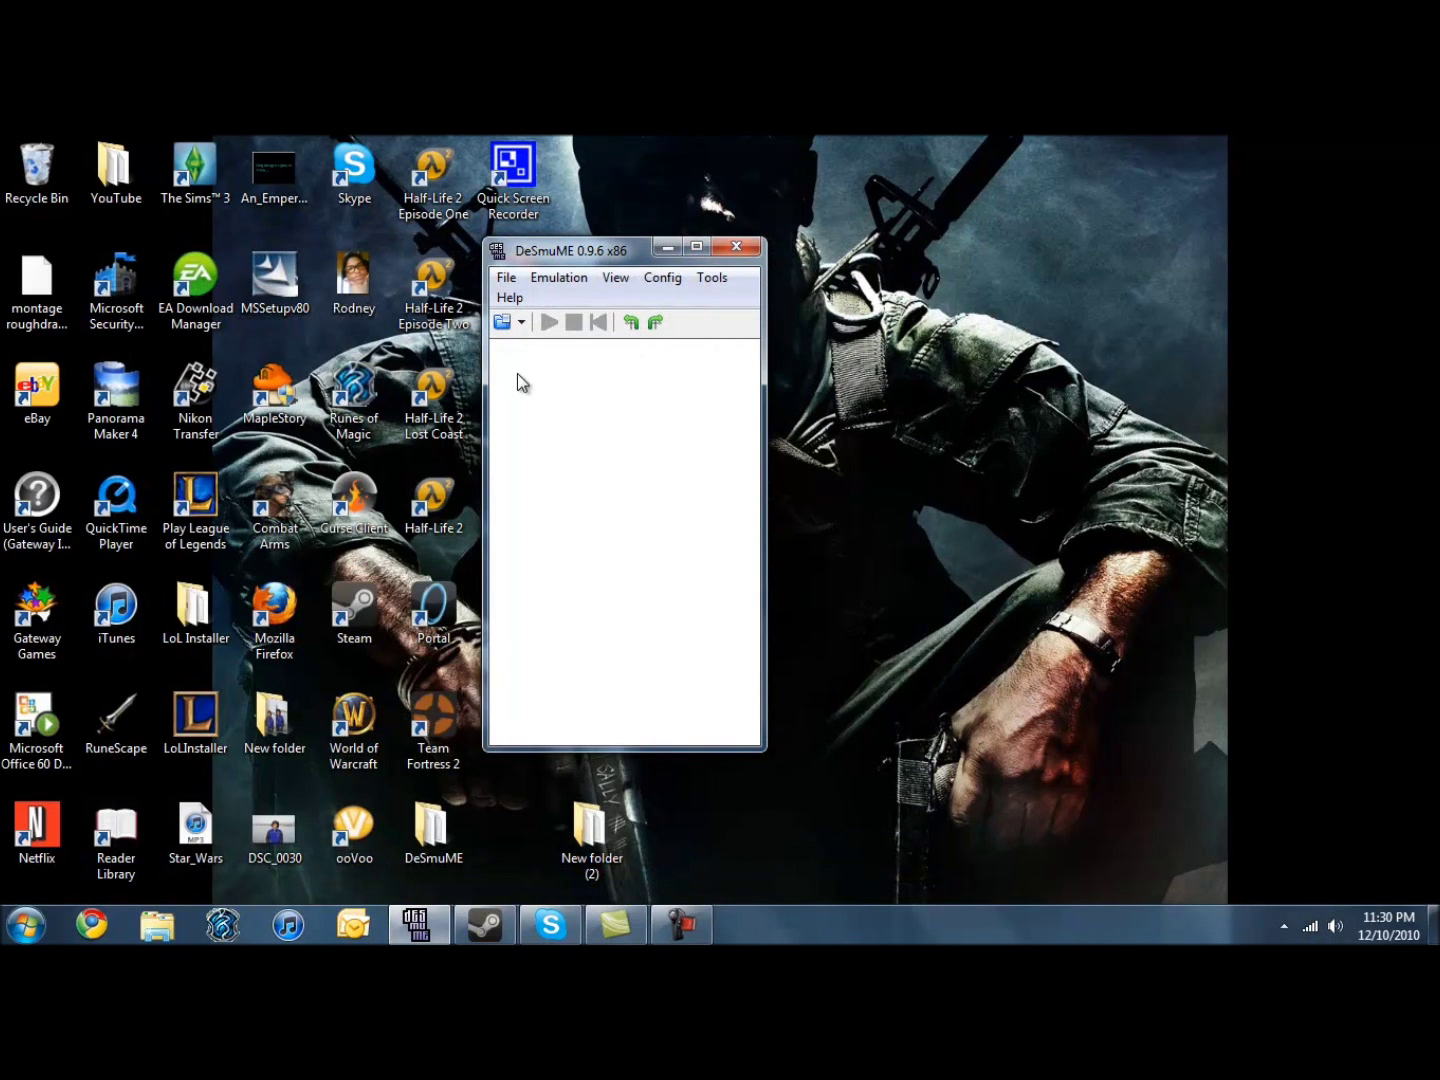
click(507, 278)
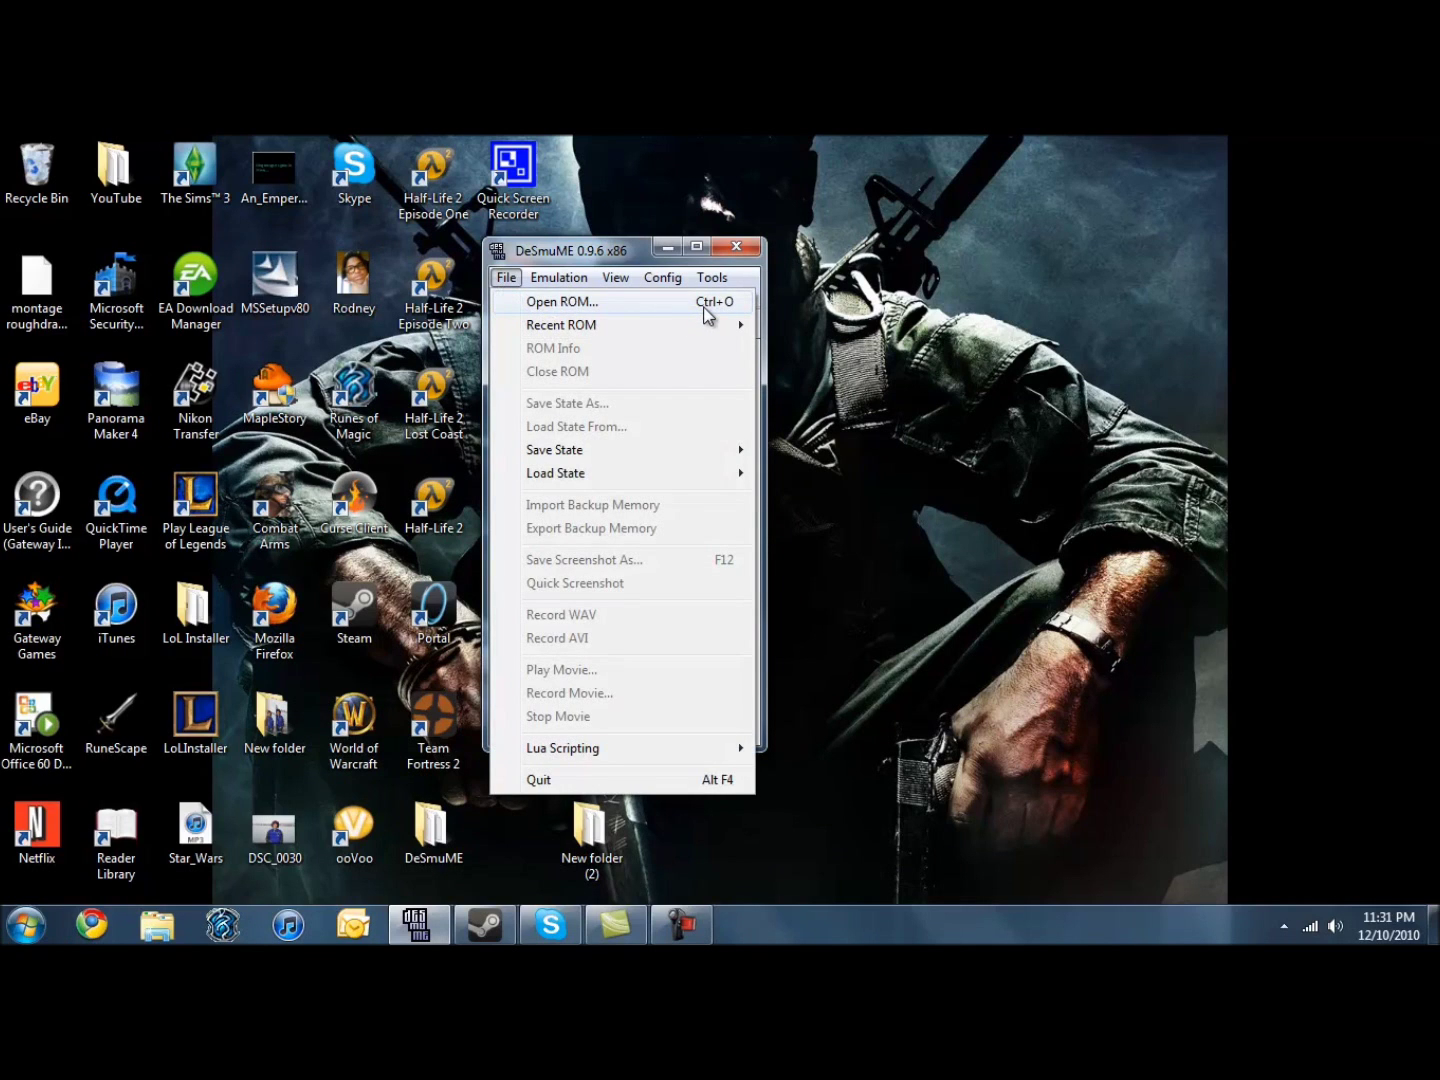
click(703, 314)
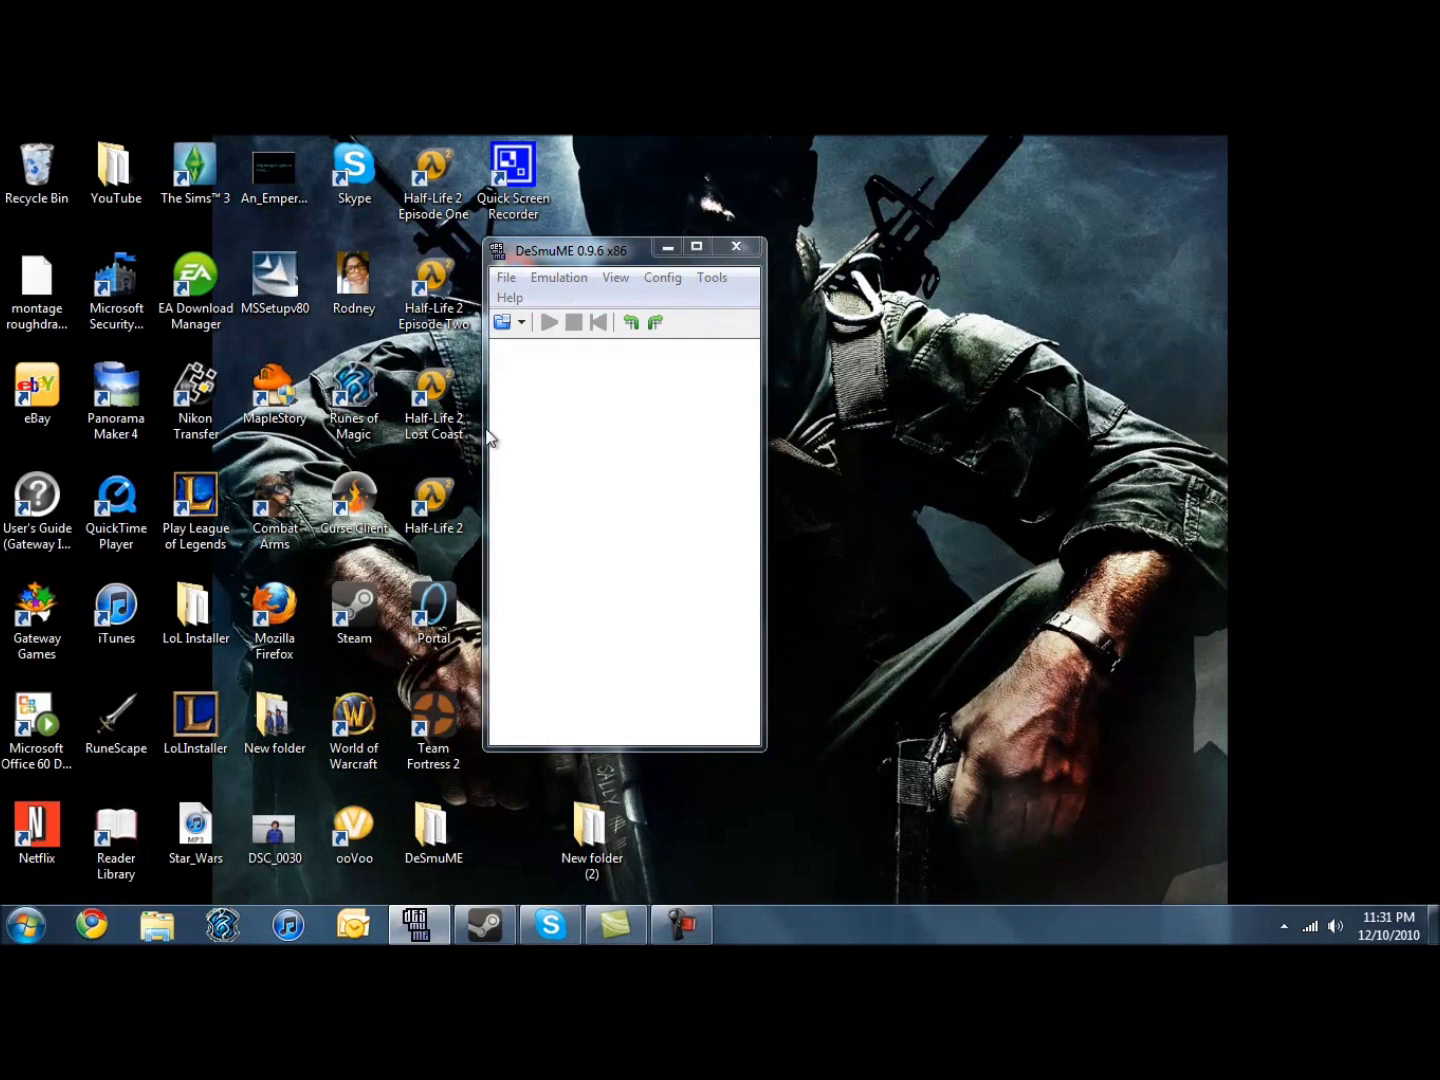
Step: Load and run POKEMON BLACK 6.nds from the ROM'S folder
scroll(640, 490, down, 1)
scroll(630, 500, up, 1)
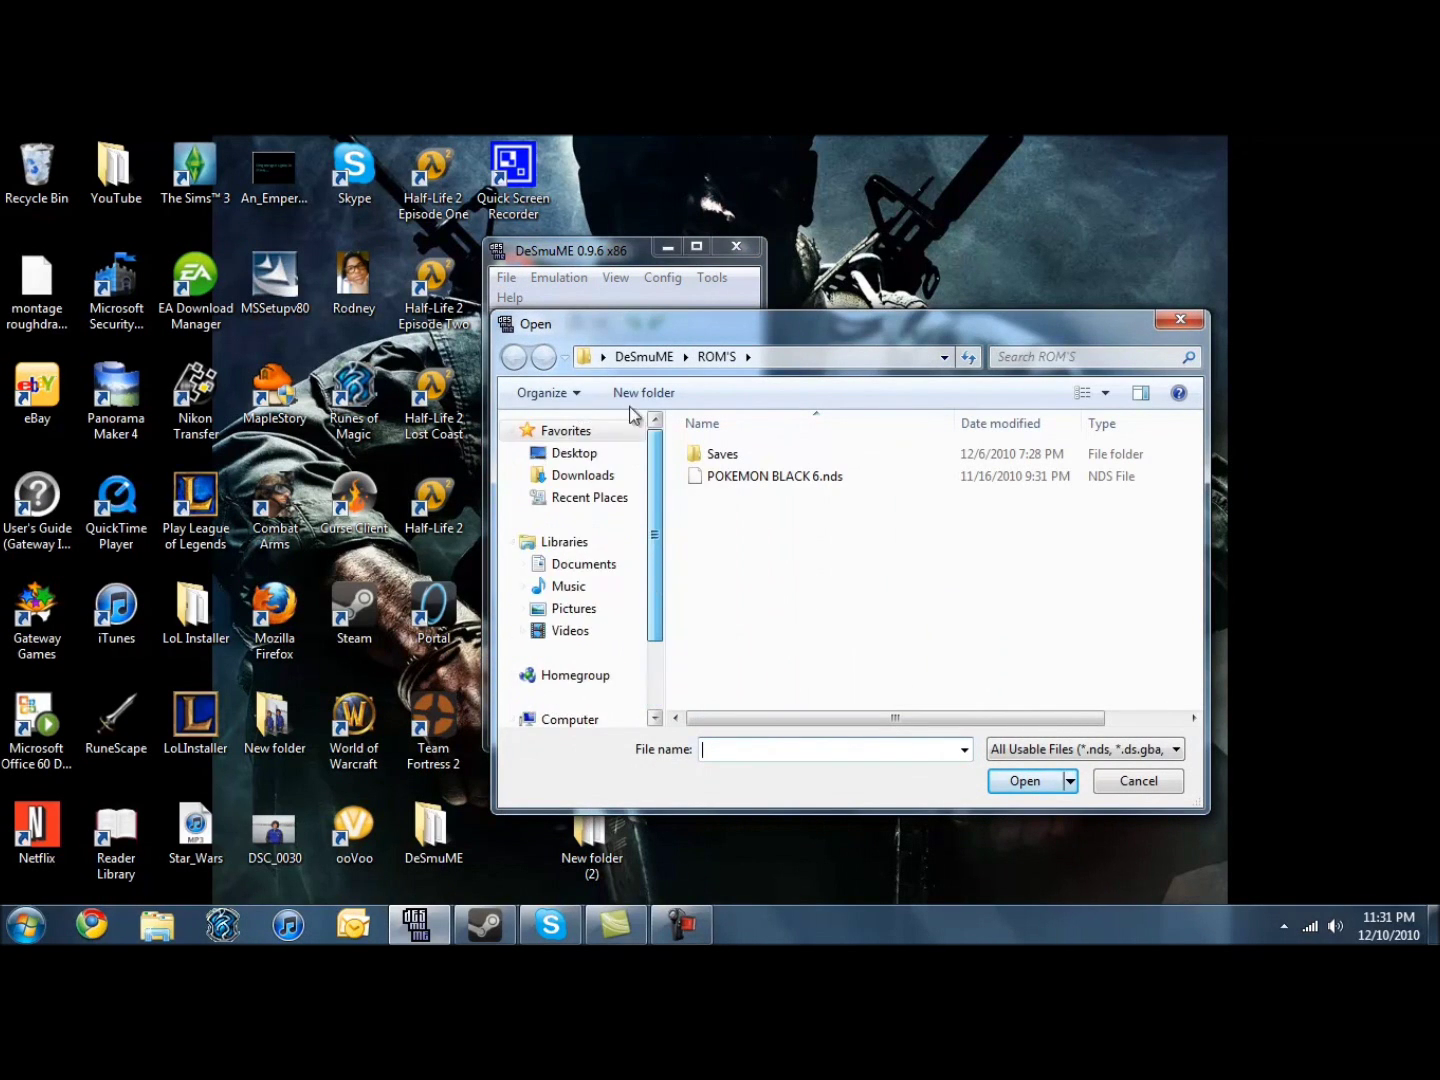
scroll(620, 530, down, 2)
scroll(617, 500, up, 2)
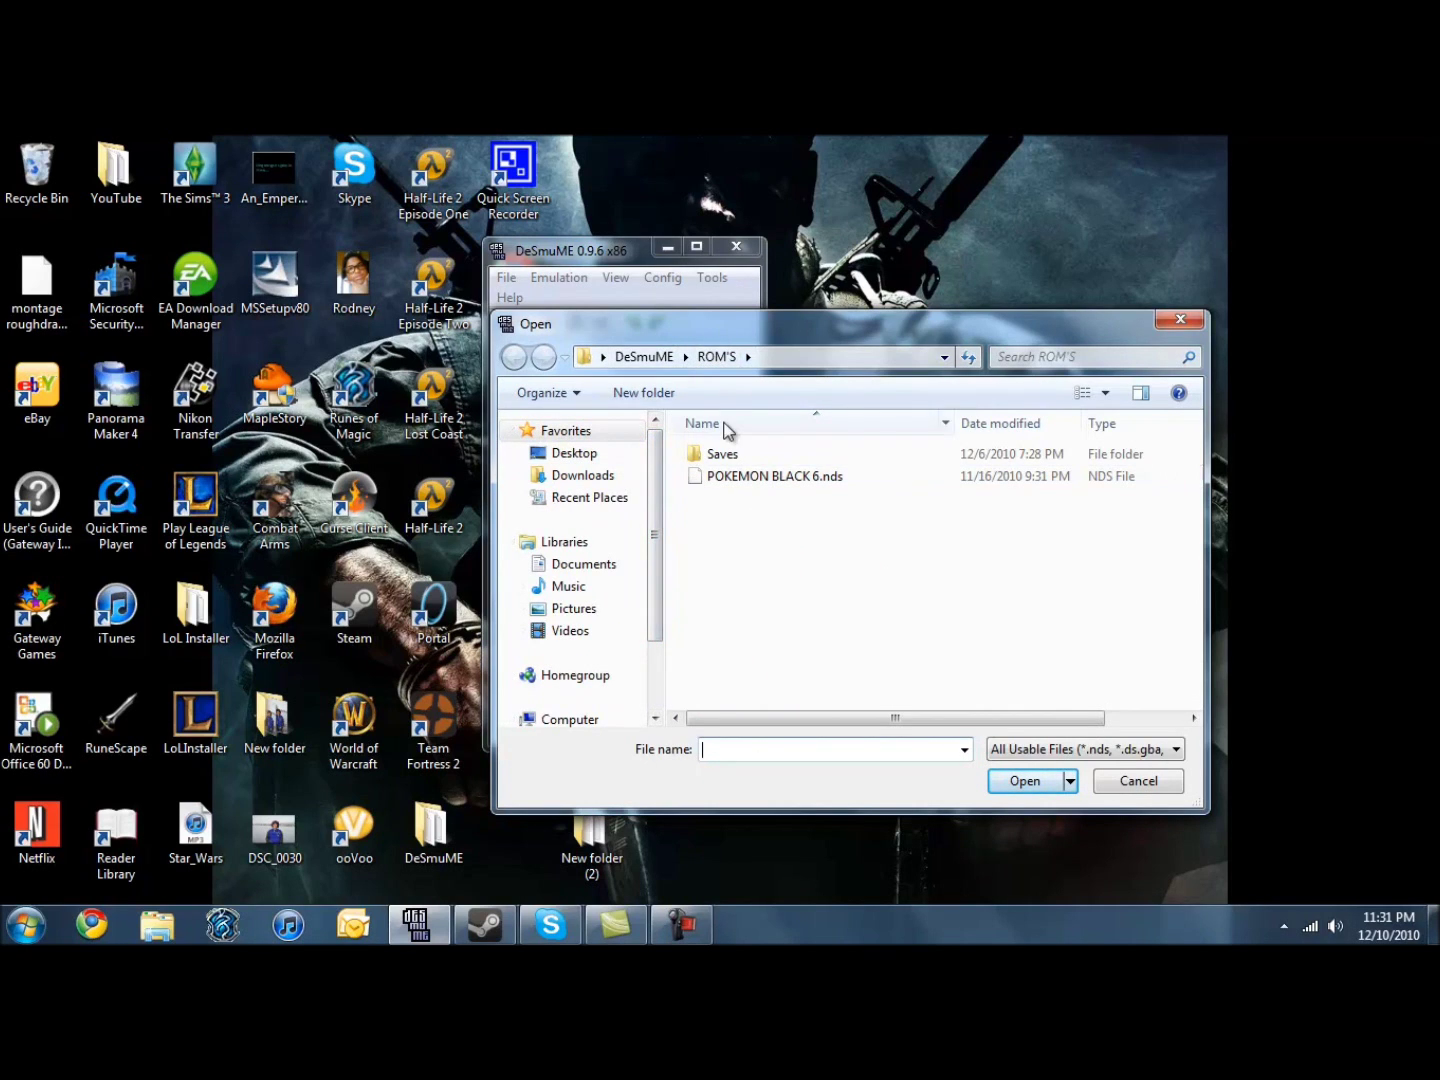
double_click(733, 484)
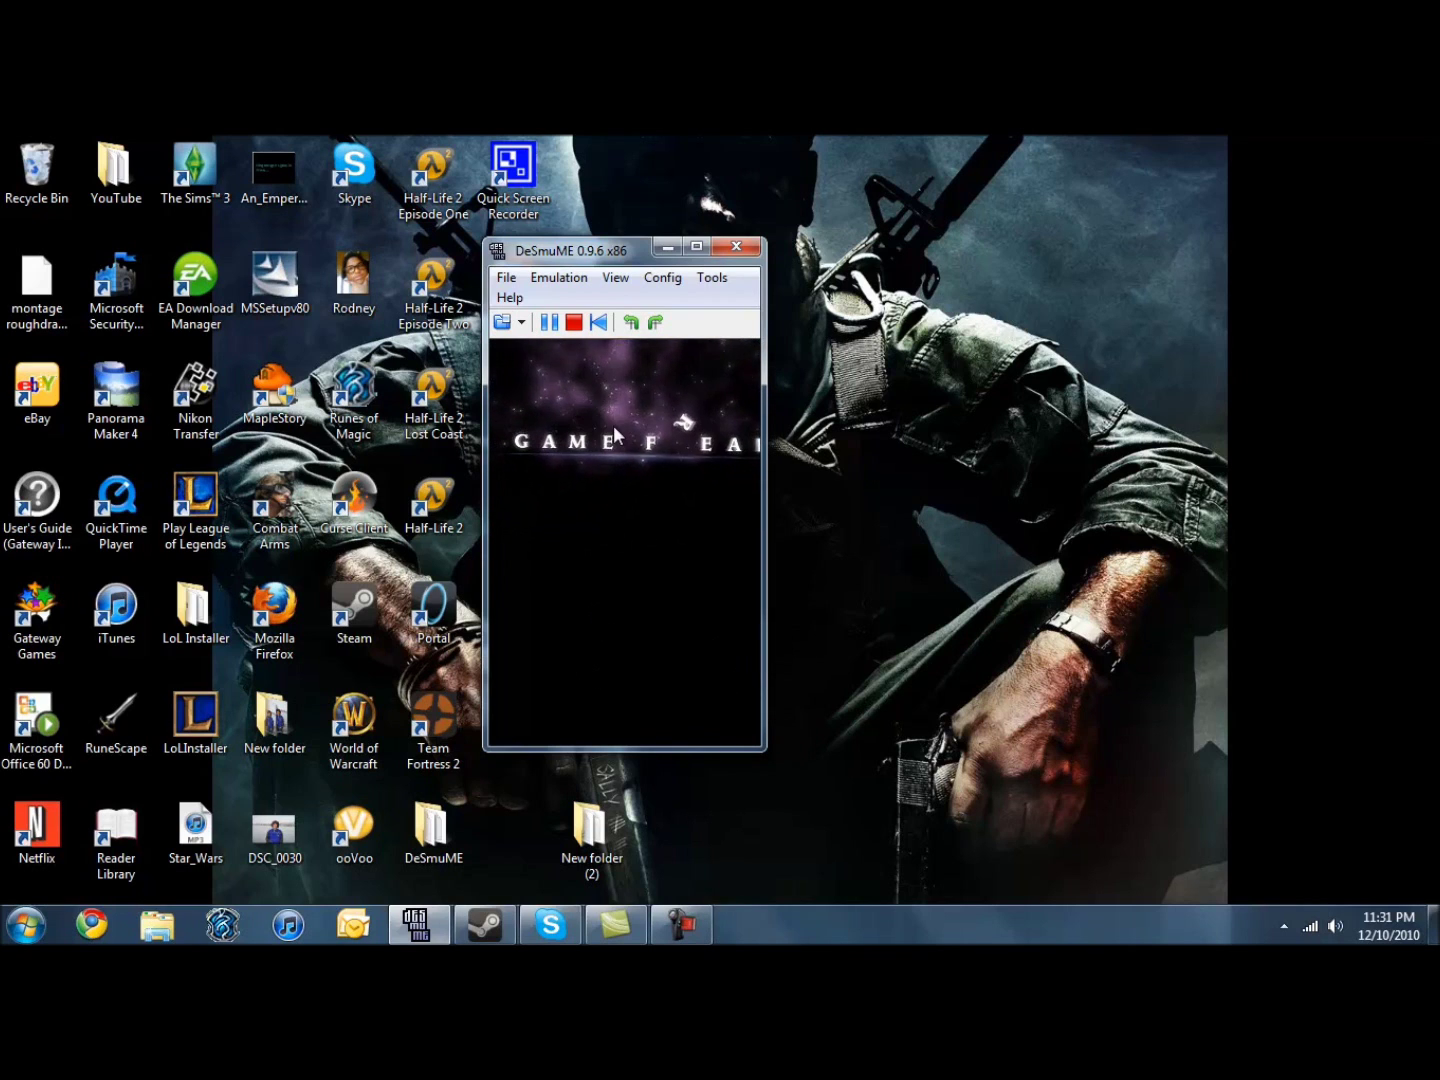
Step: Pause, reset and then stop the running Pokémon game
click(549, 323)
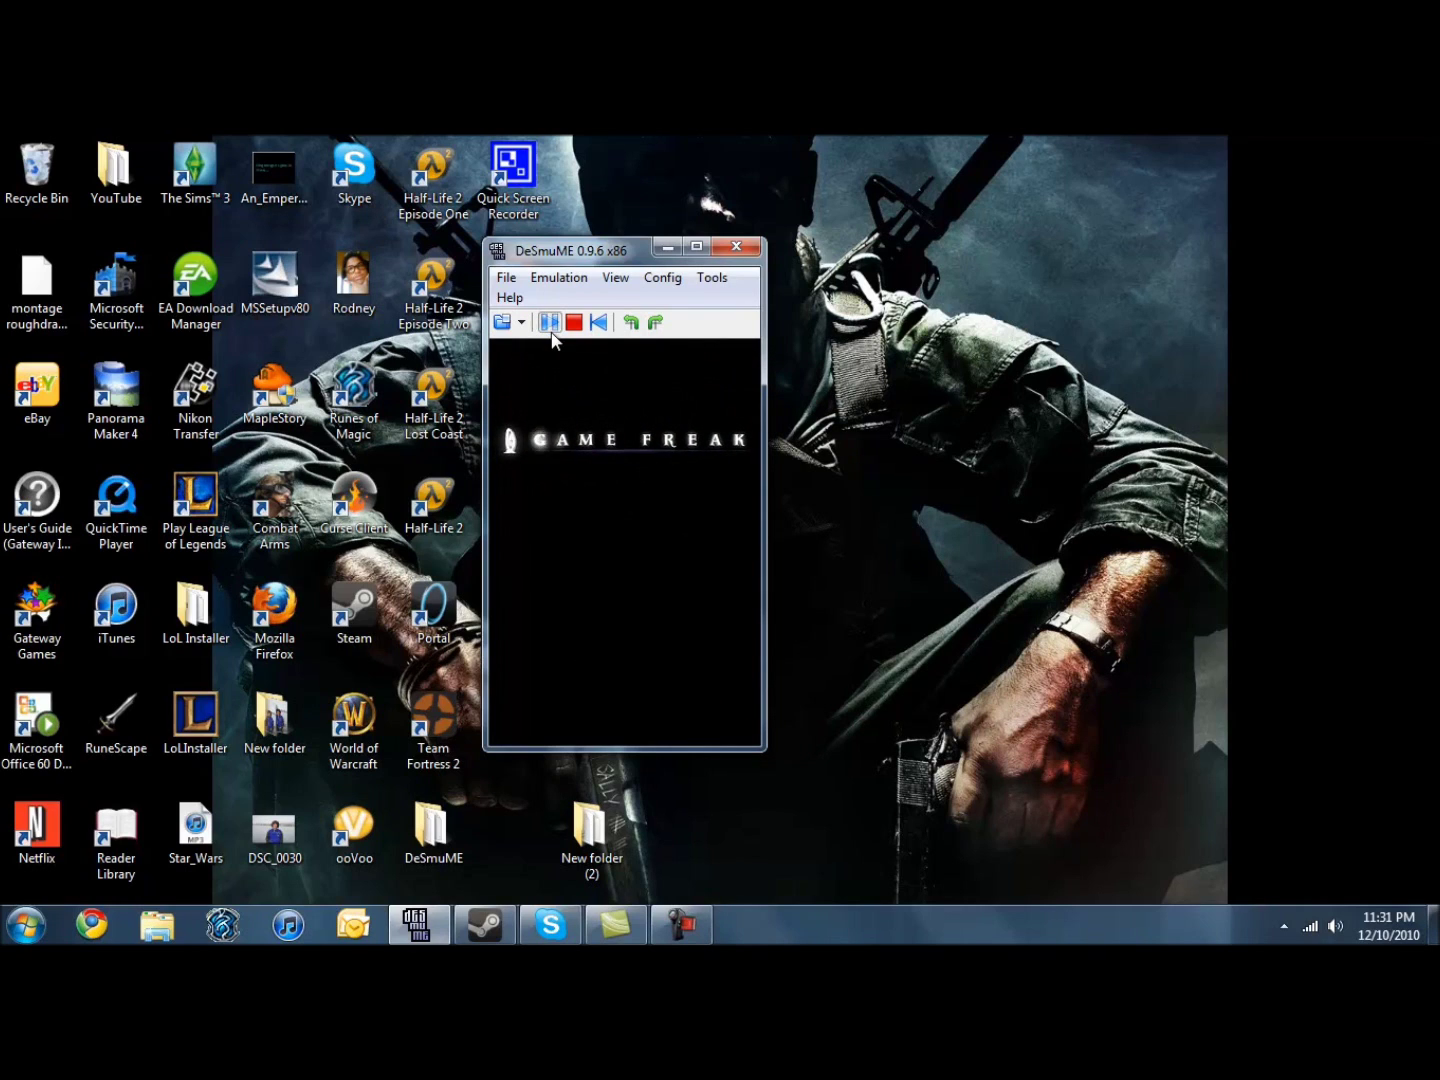
click(599, 323)
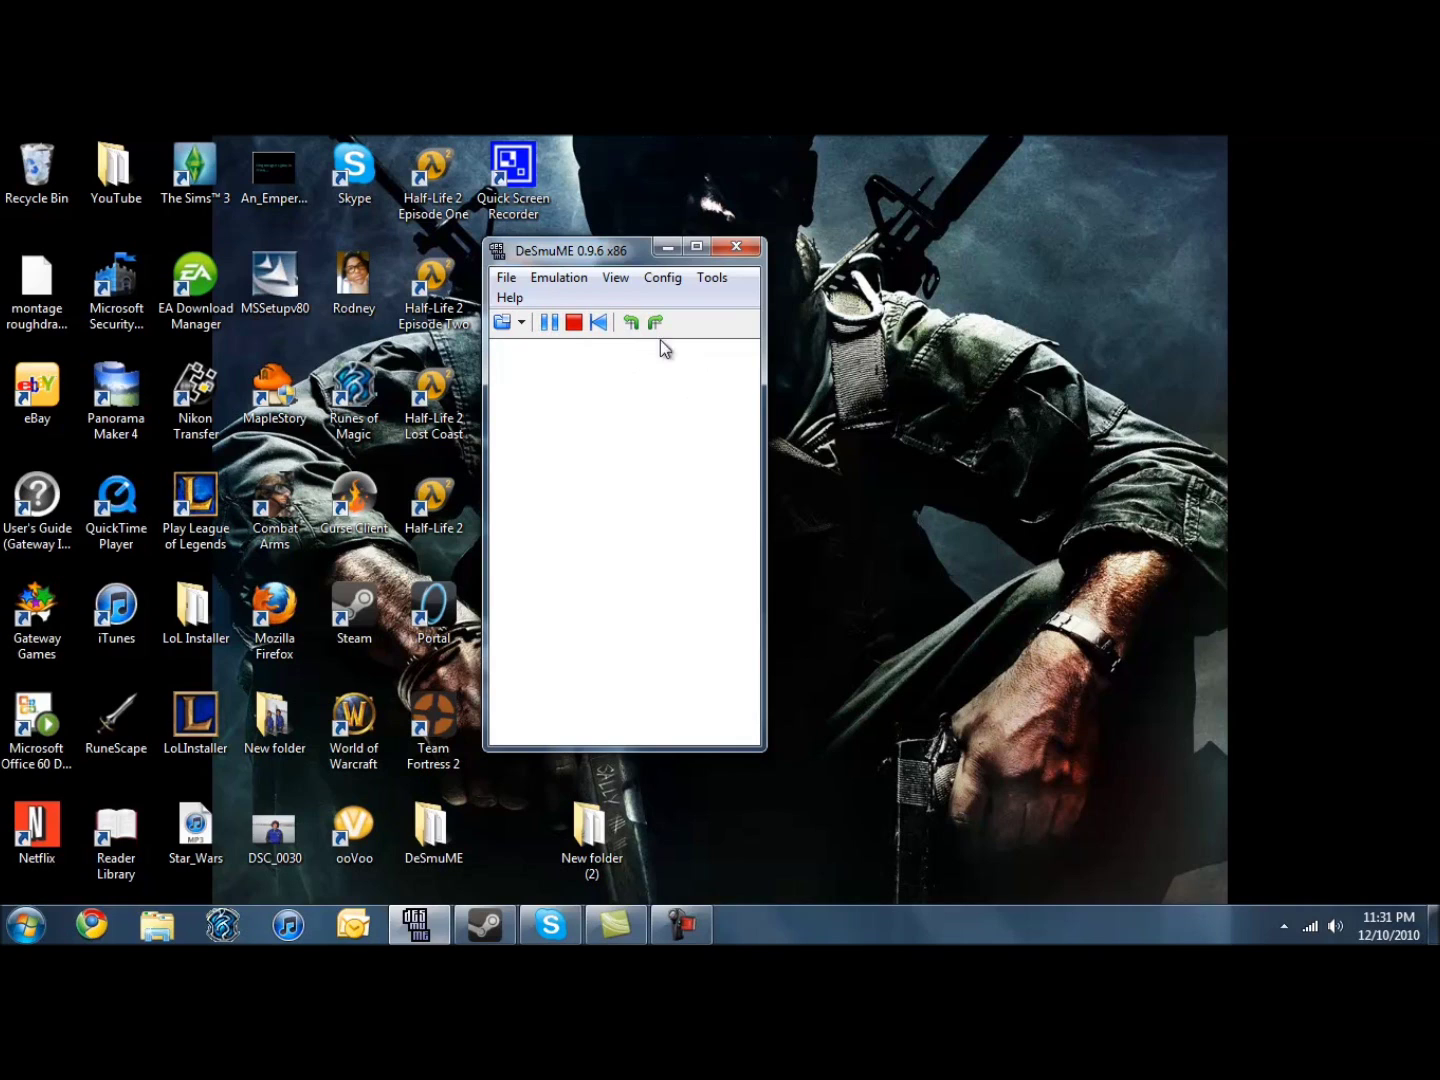
click(574, 322)
Step: Reopen the ROM POKEMON BLACK 6.nds via Open ROM
click(522, 281)
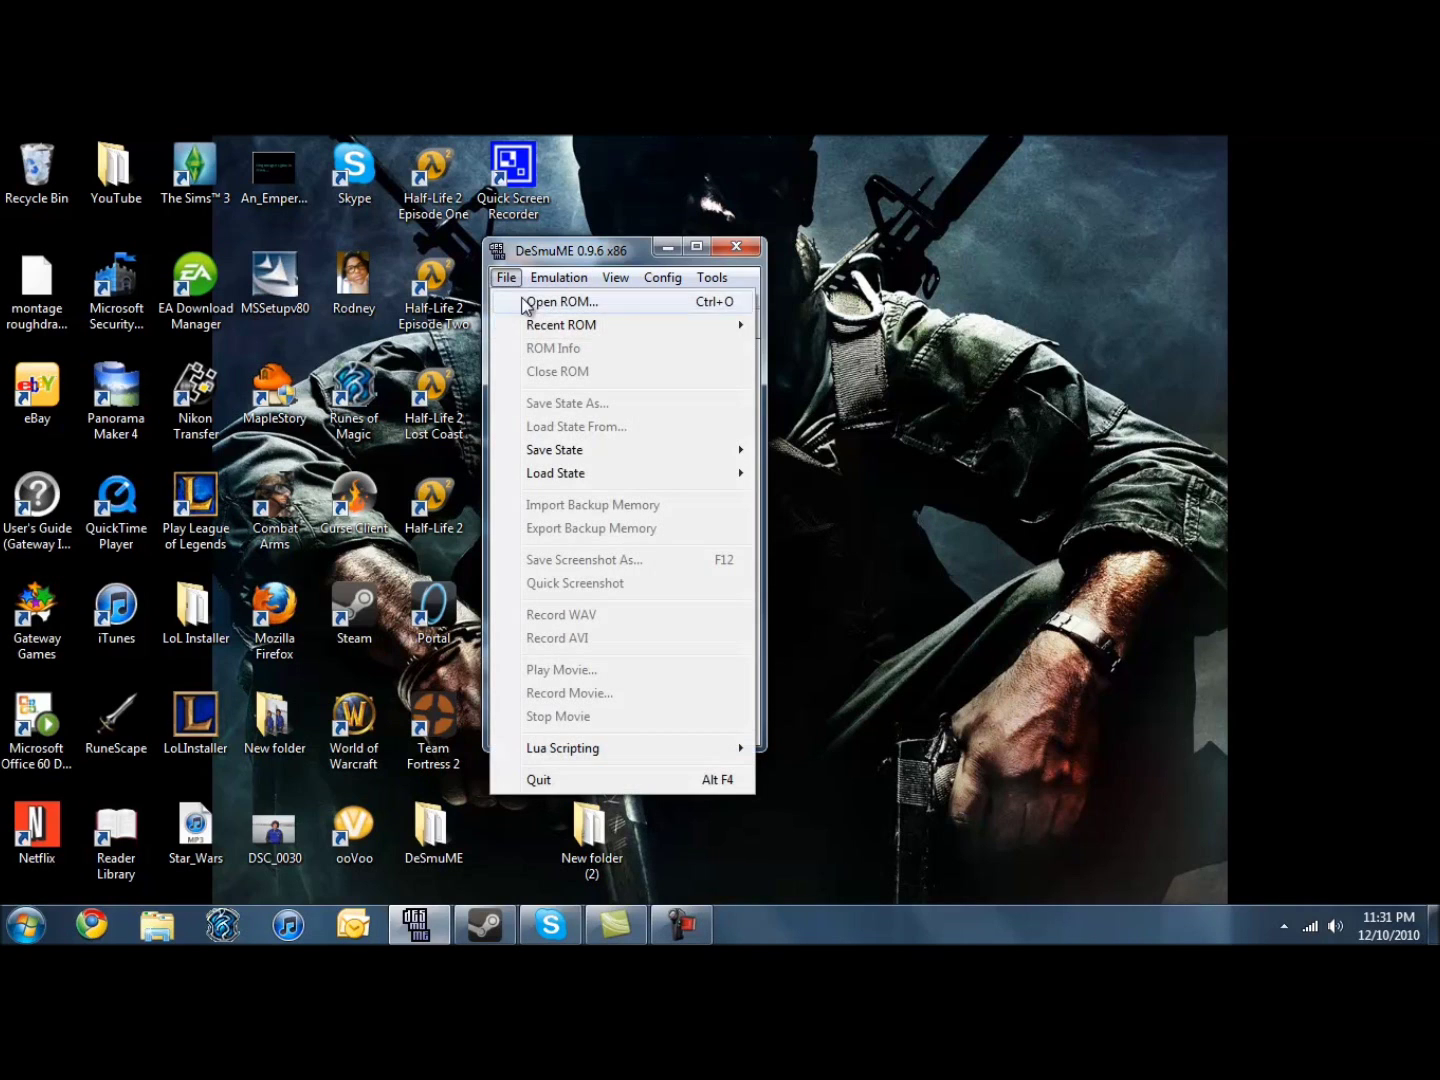
click(529, 303)
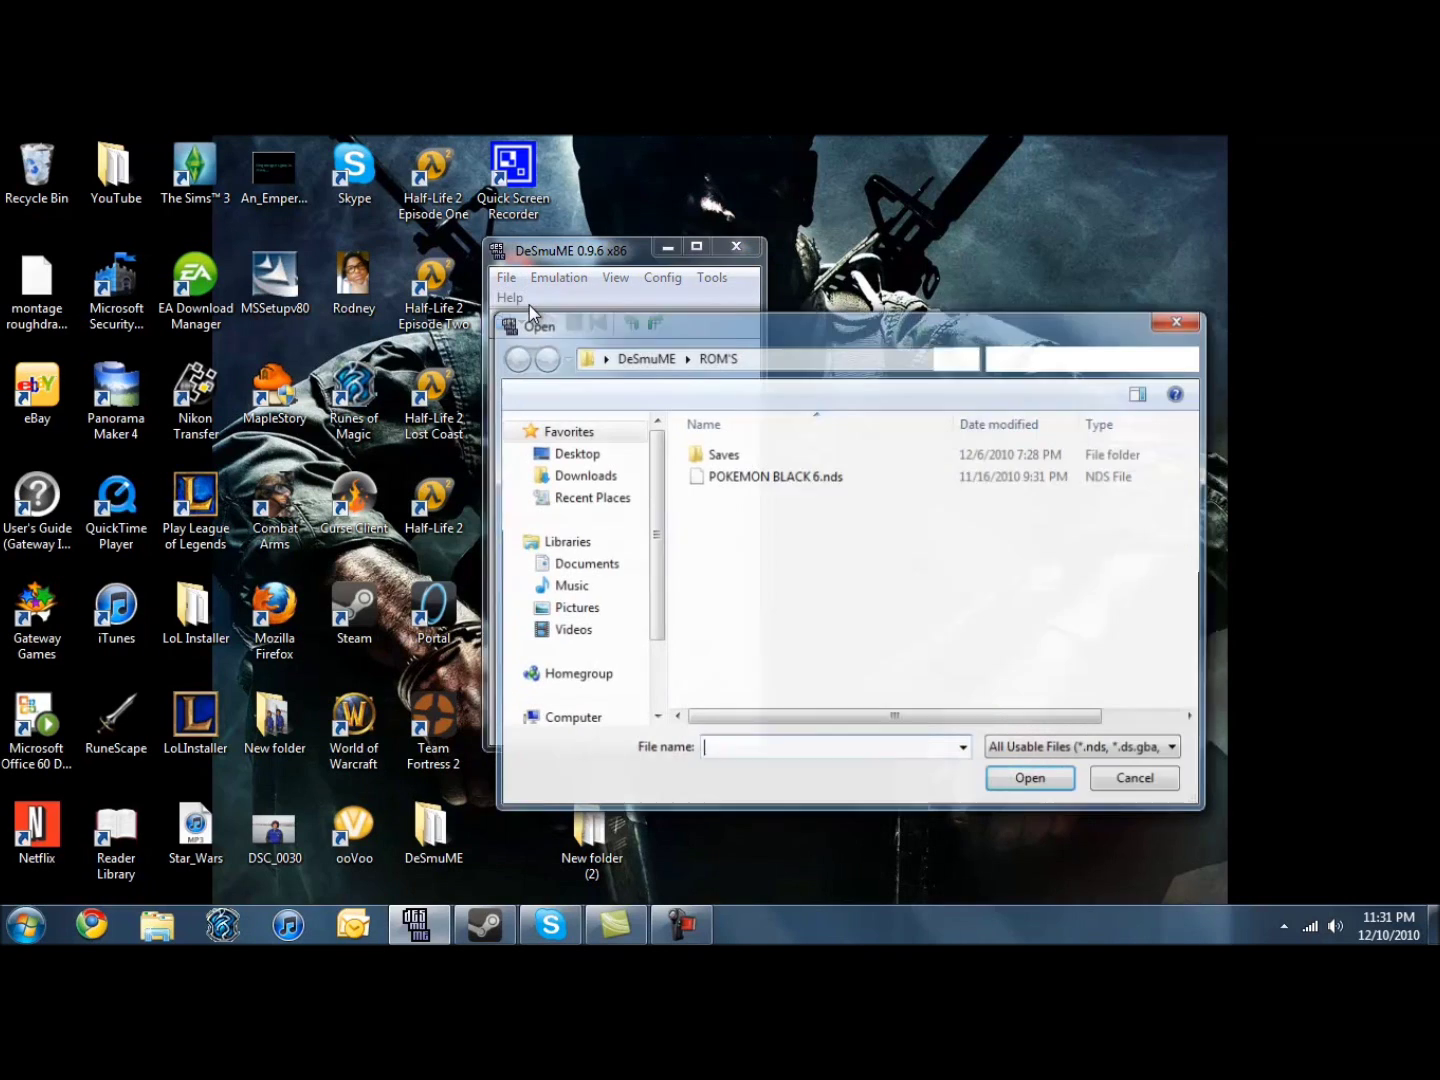
double_click(729, 476)
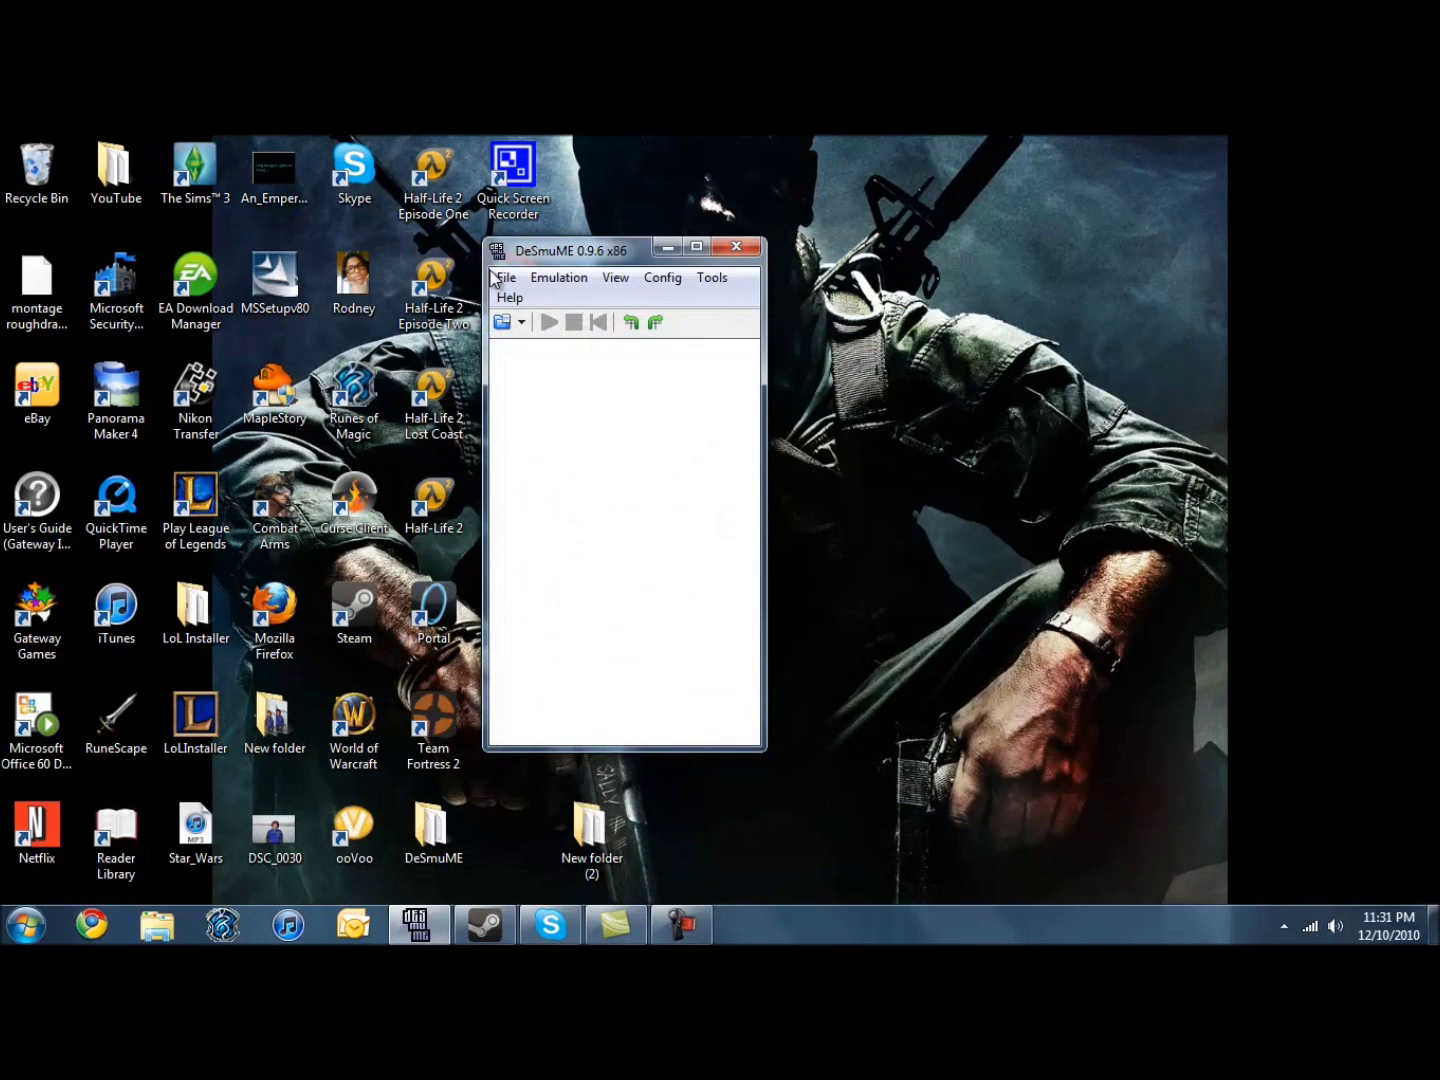
click(506, 277)
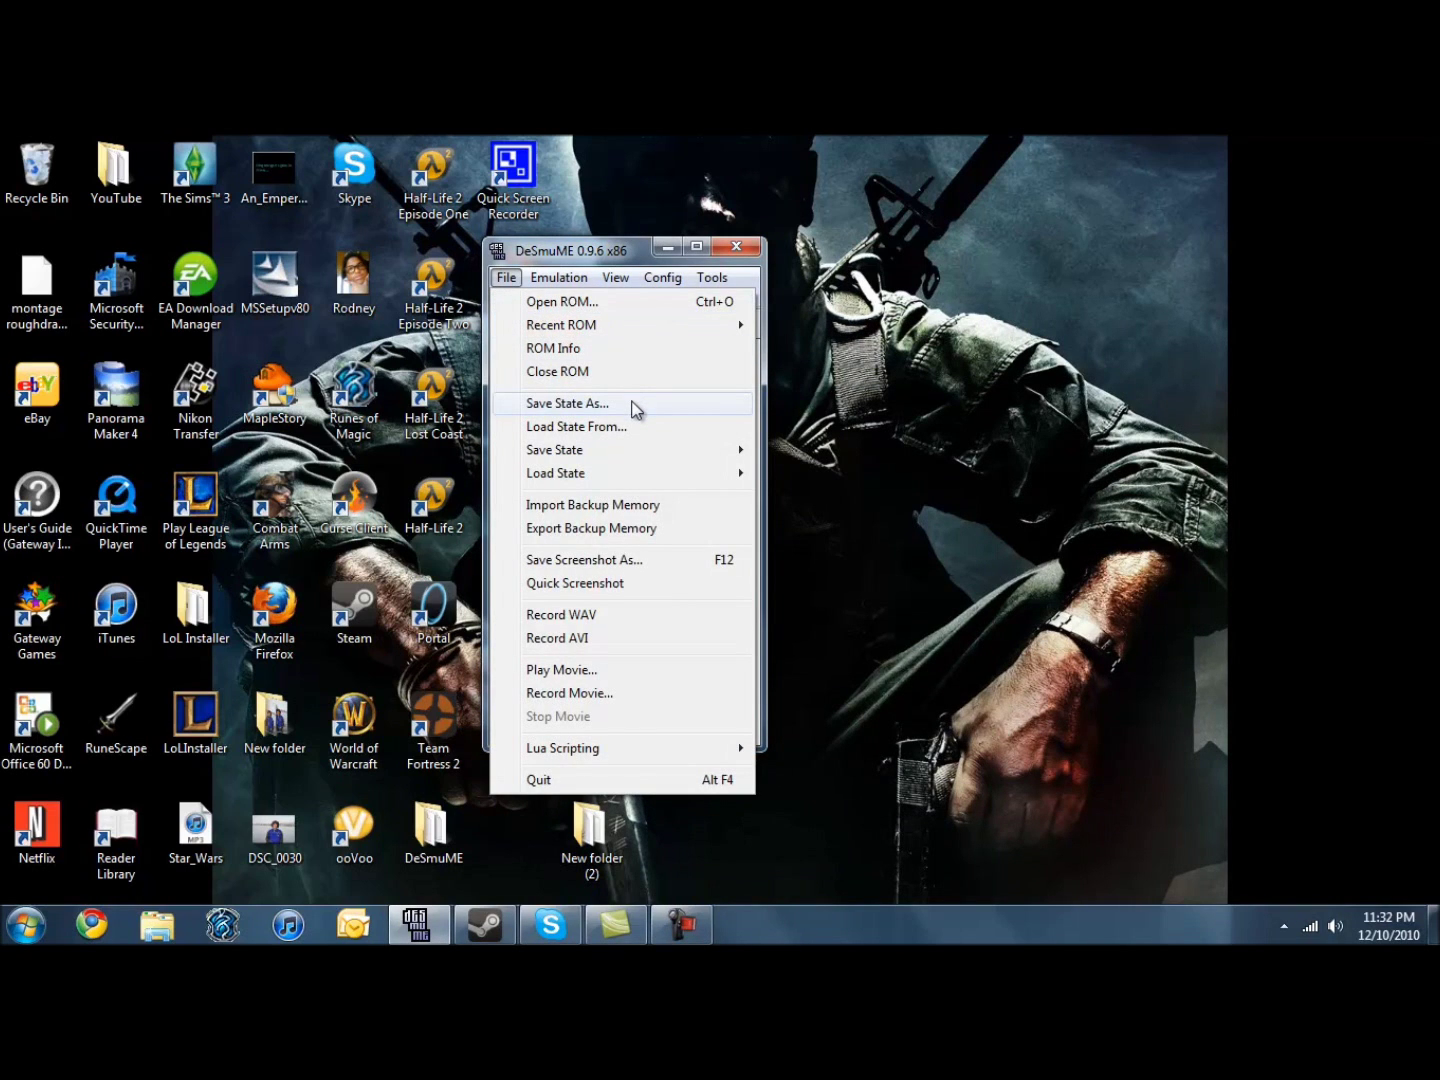
click(632, 406)
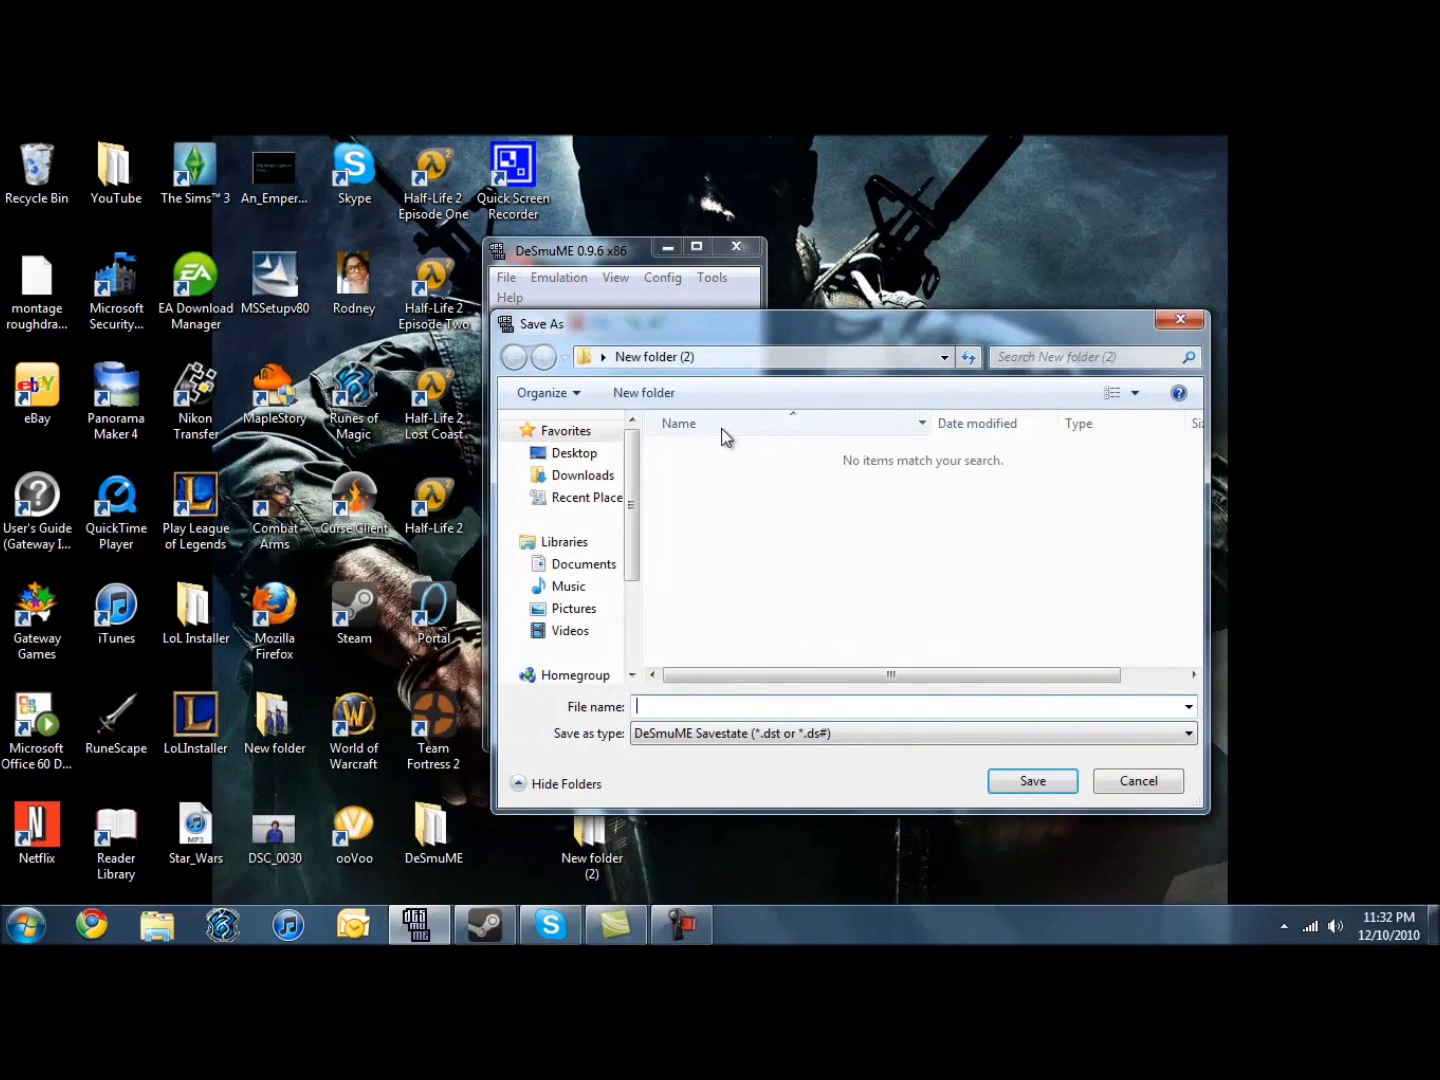
click(572, 453)
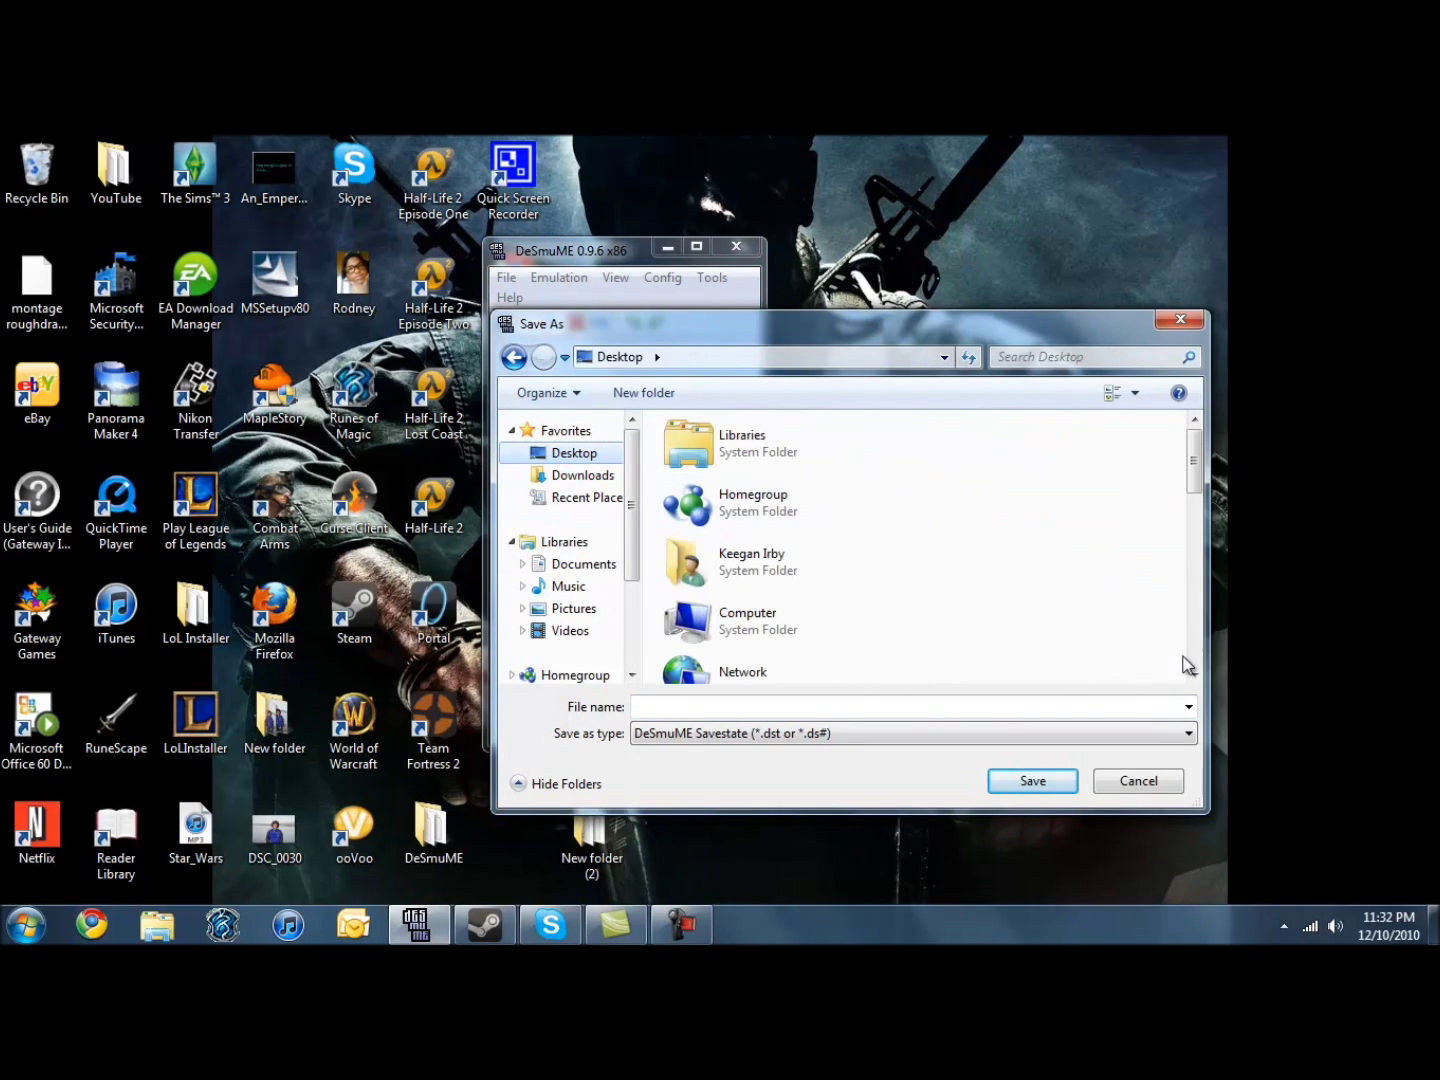
click(1194, 677)
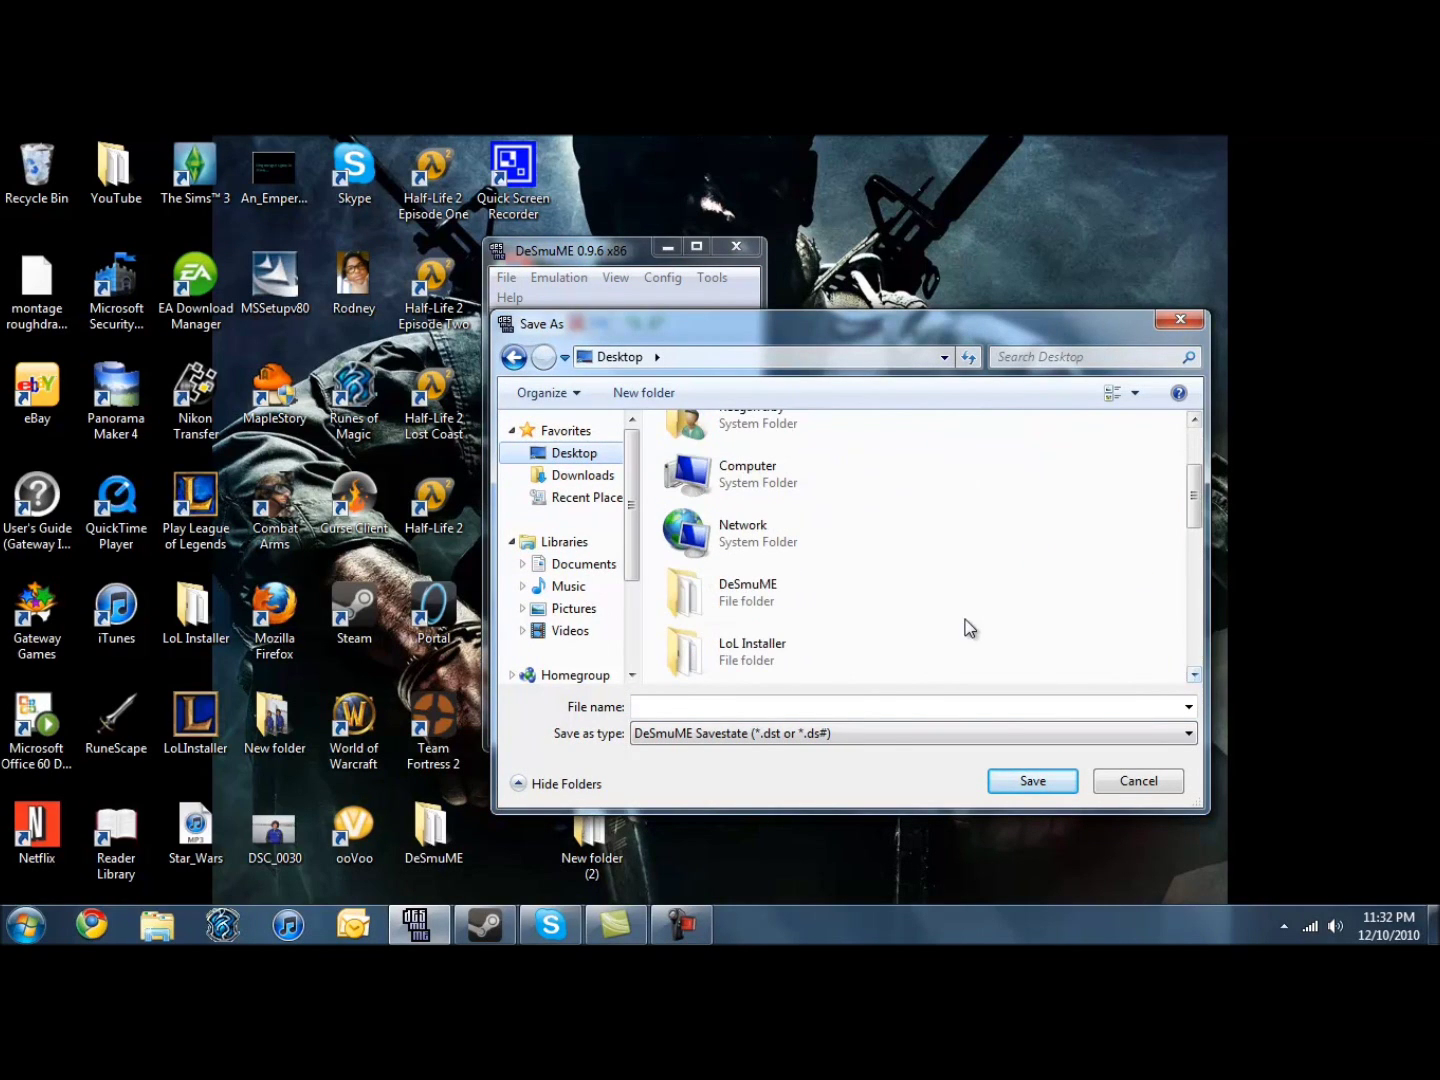
double_click(881, 608)
click(737, 452)
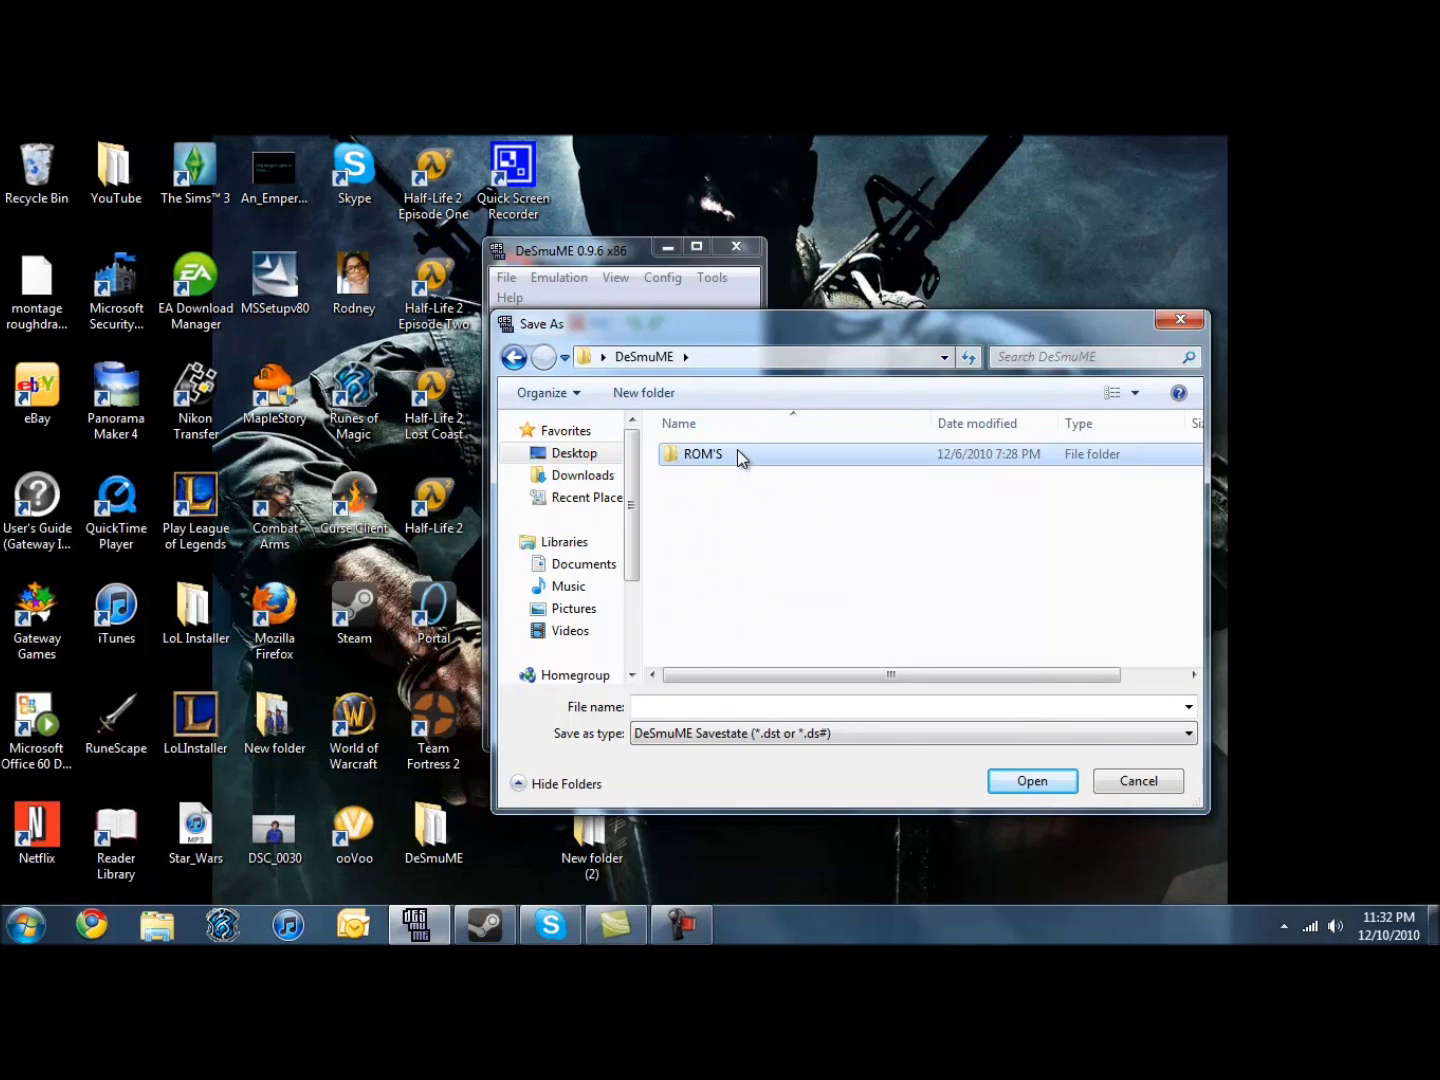
double_click(737, 449)
double_click(736, 449)
click(736, 455)
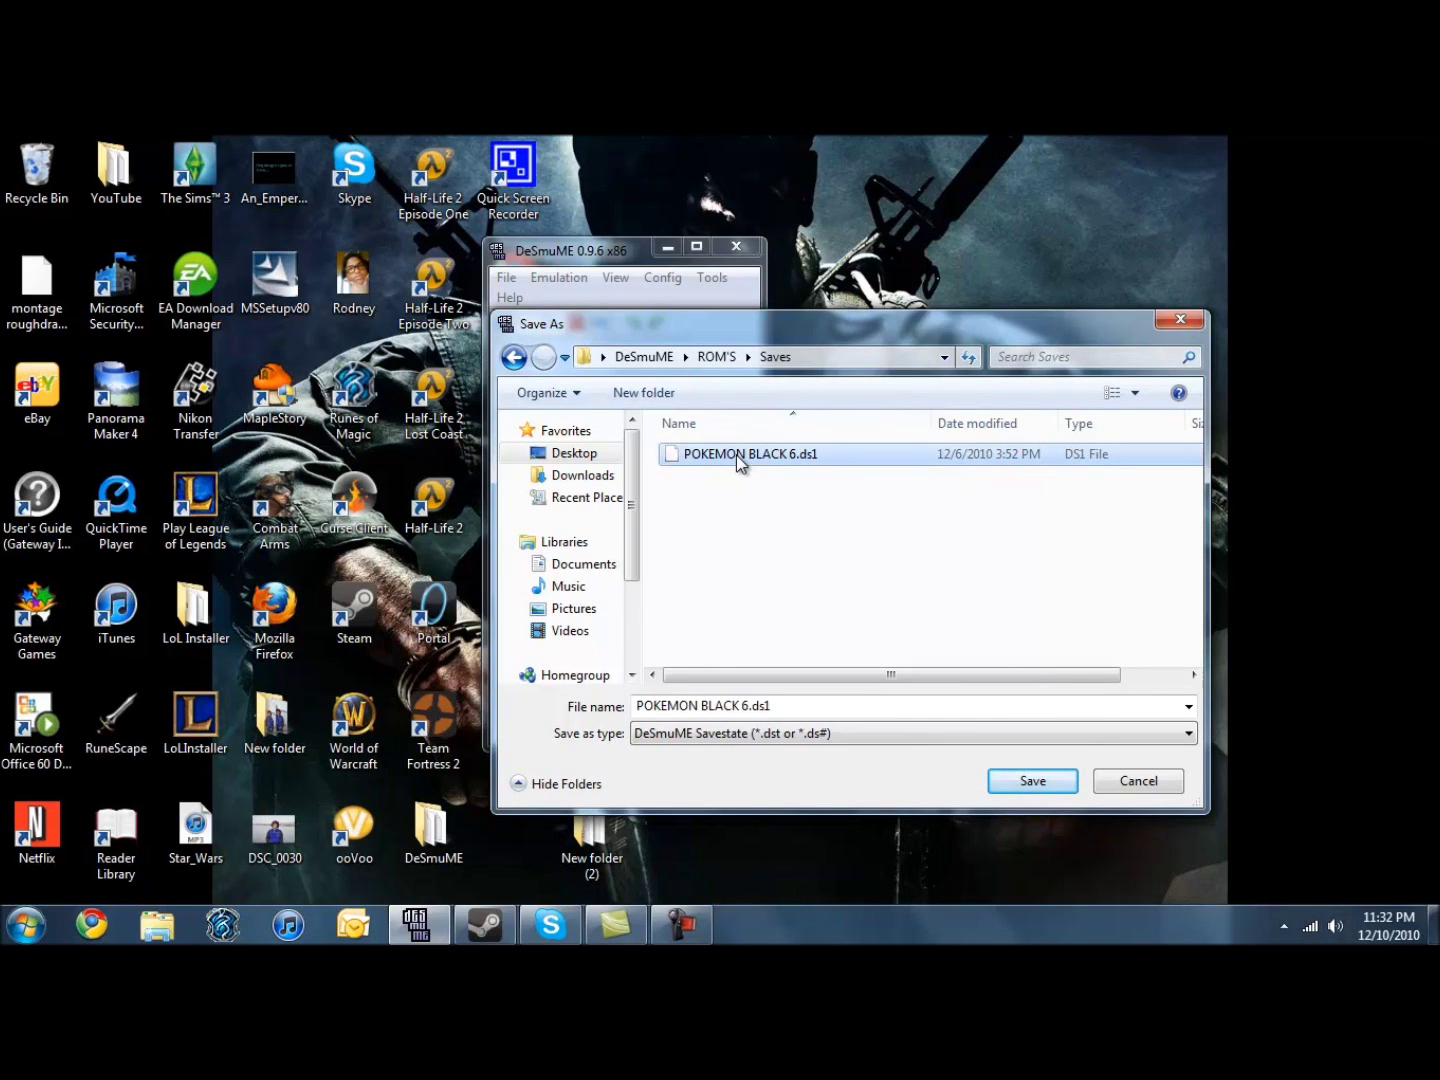
click(1139, 780)
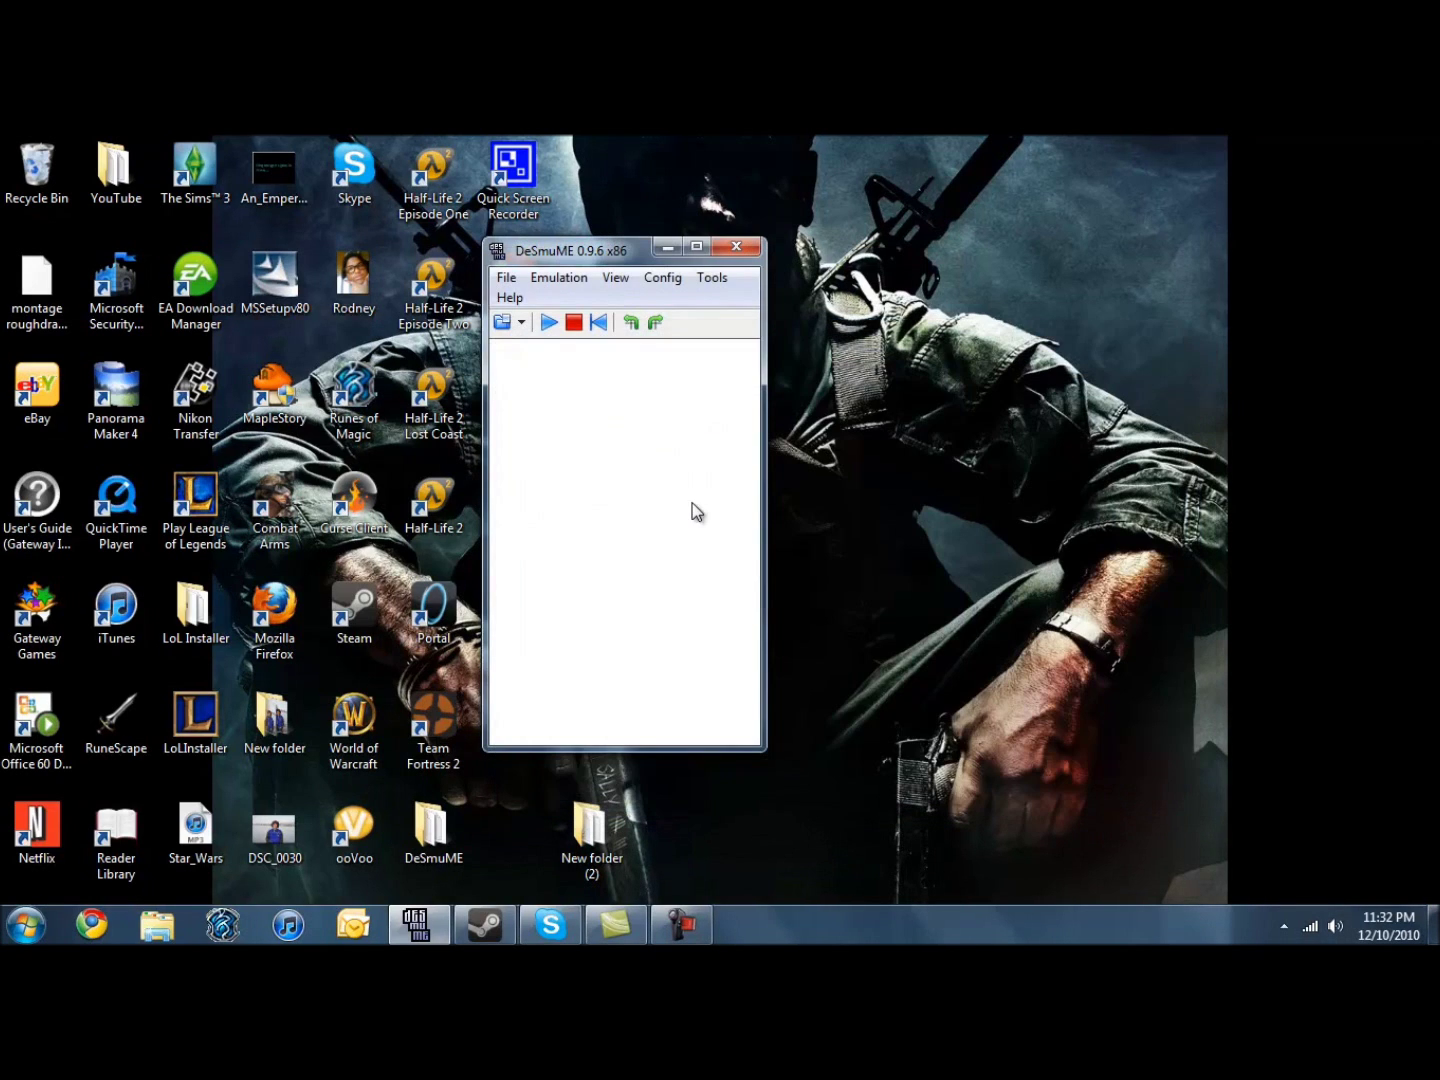
click(499, 279)
Step: Load the POKEMON BLACK 6.ds1 save state from Desktop > DeSmuME > ROM'S
click(586, 427)
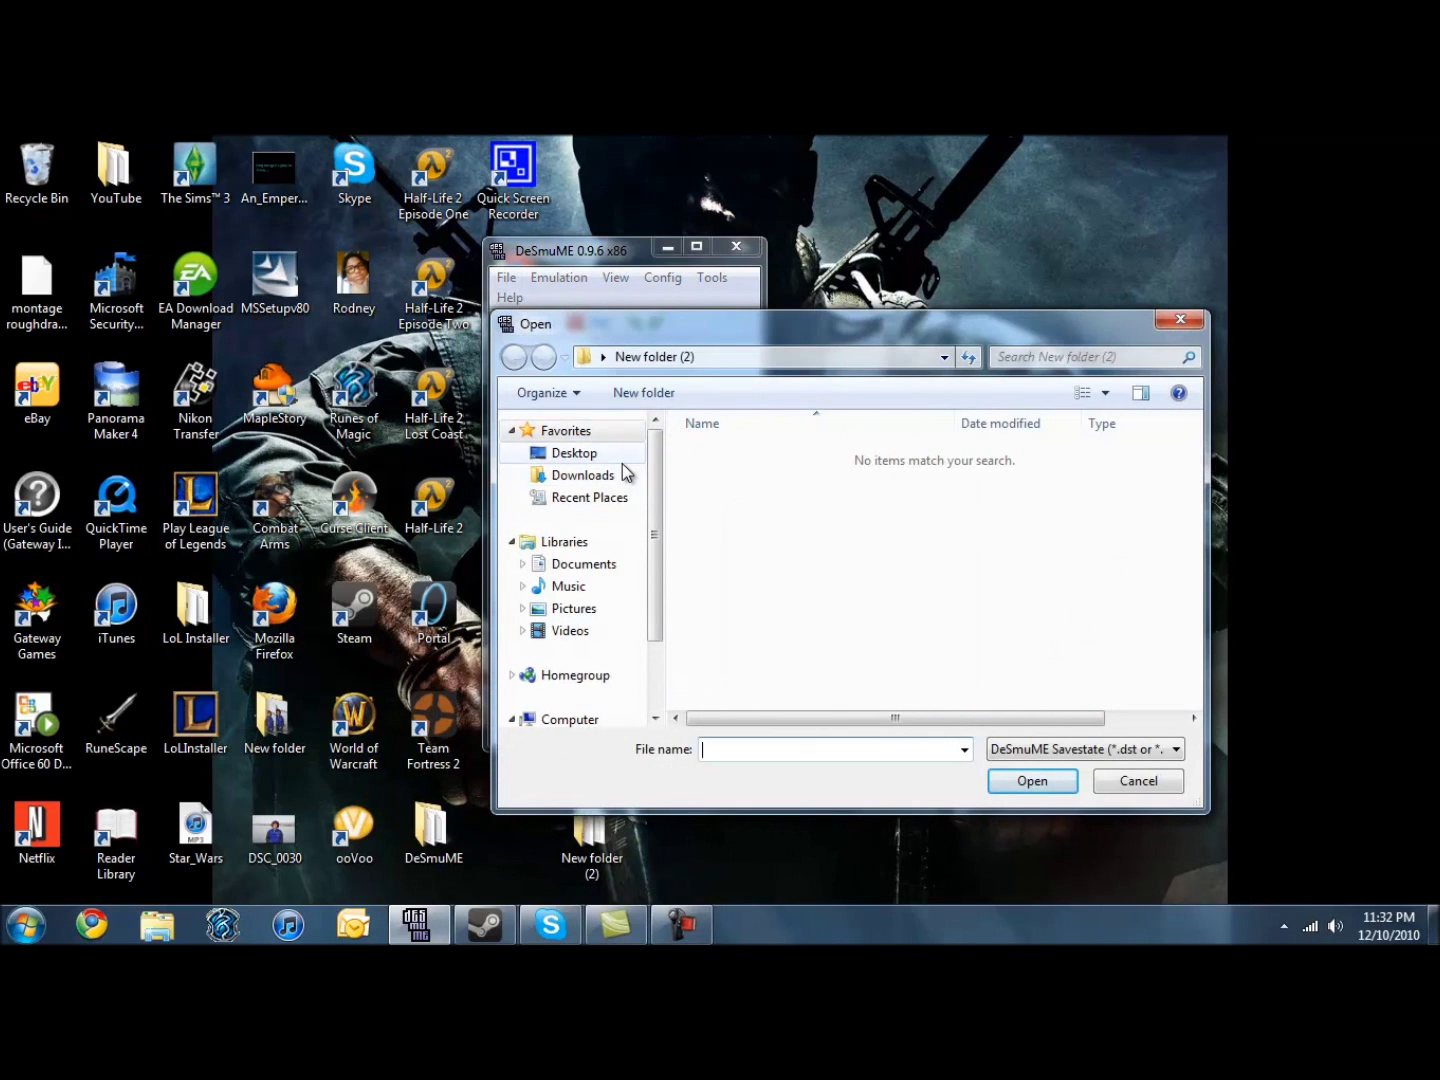
click(618, 455)
click(732, 525)
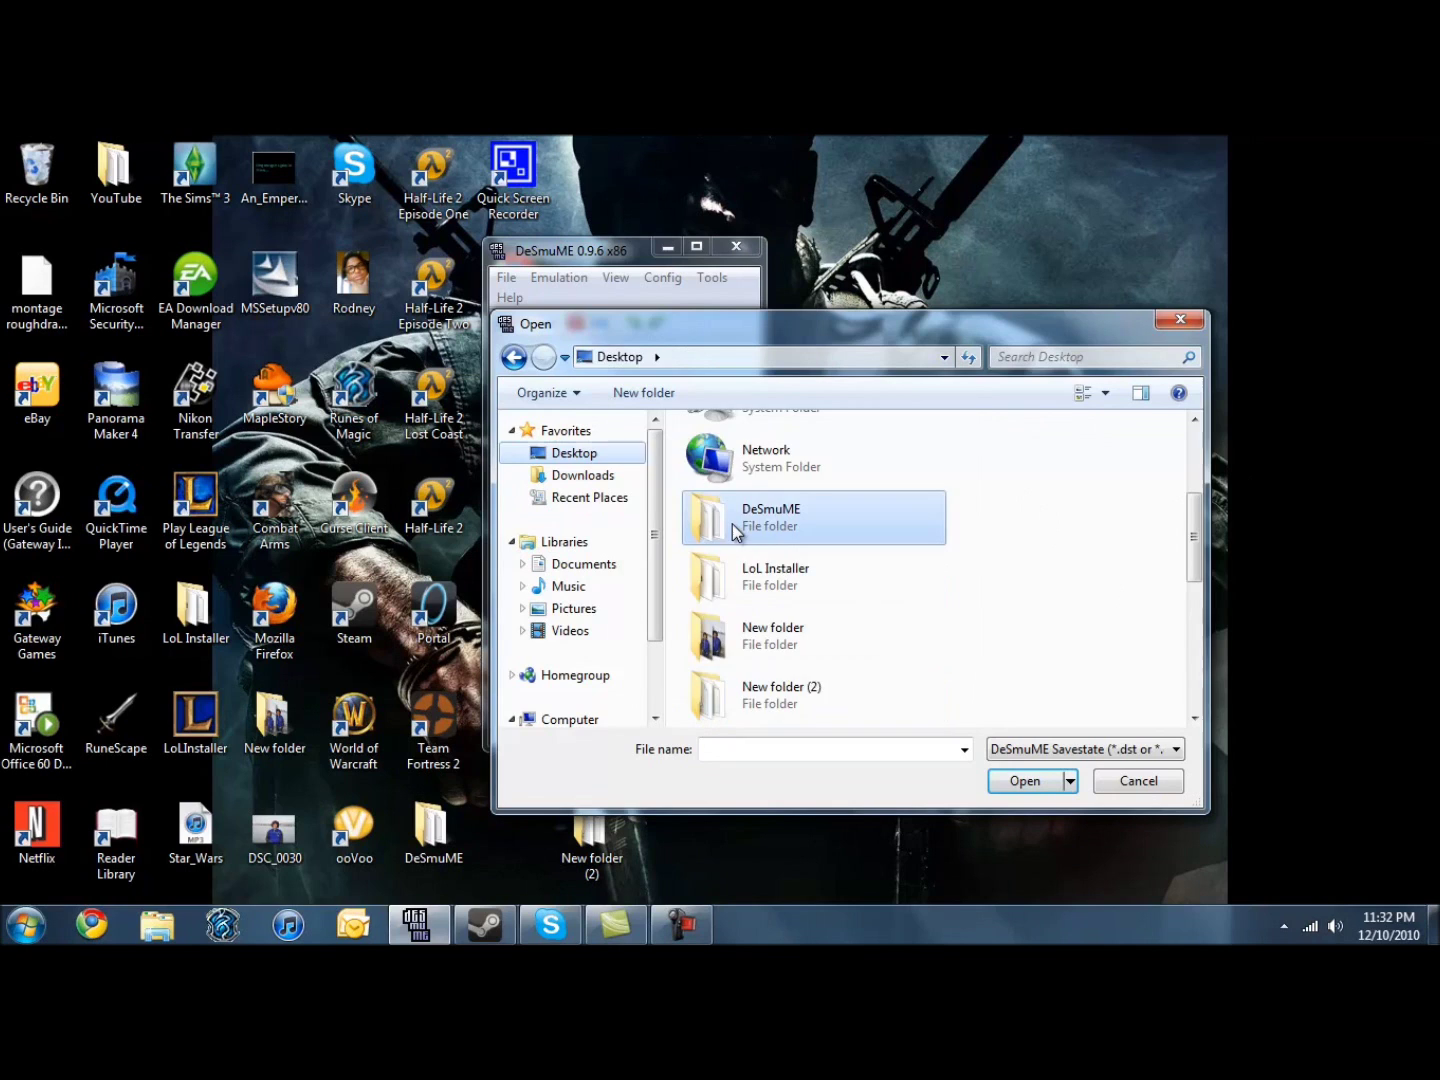
double_click(732, 524)
double_click(716, 452)
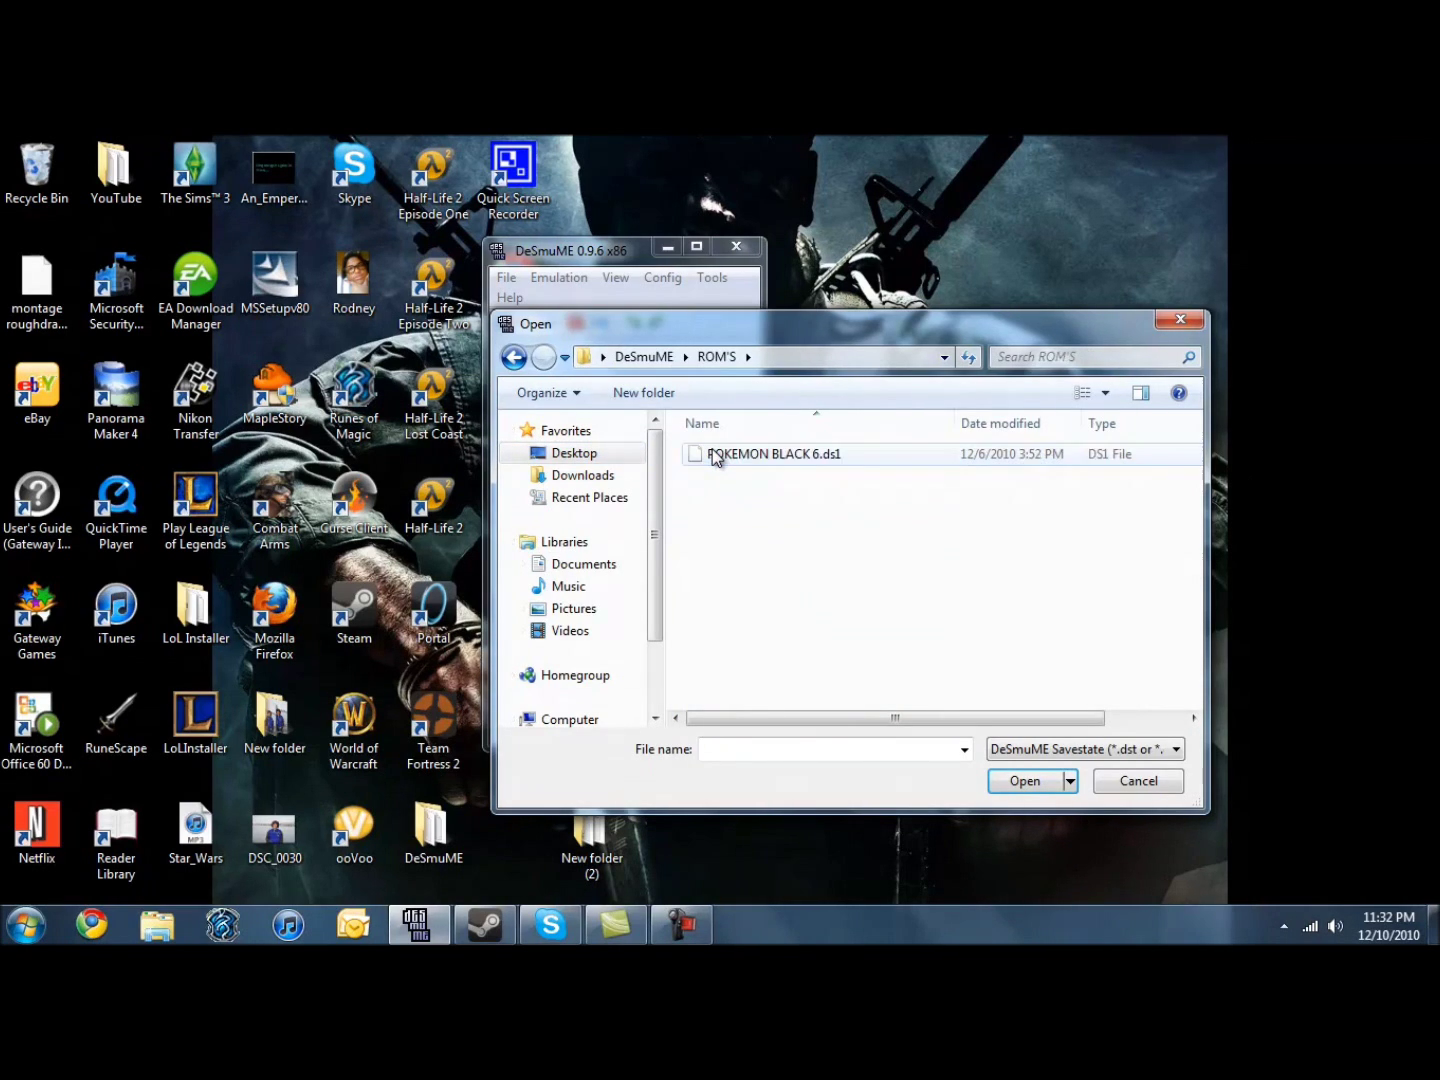
double_click(712, 453)
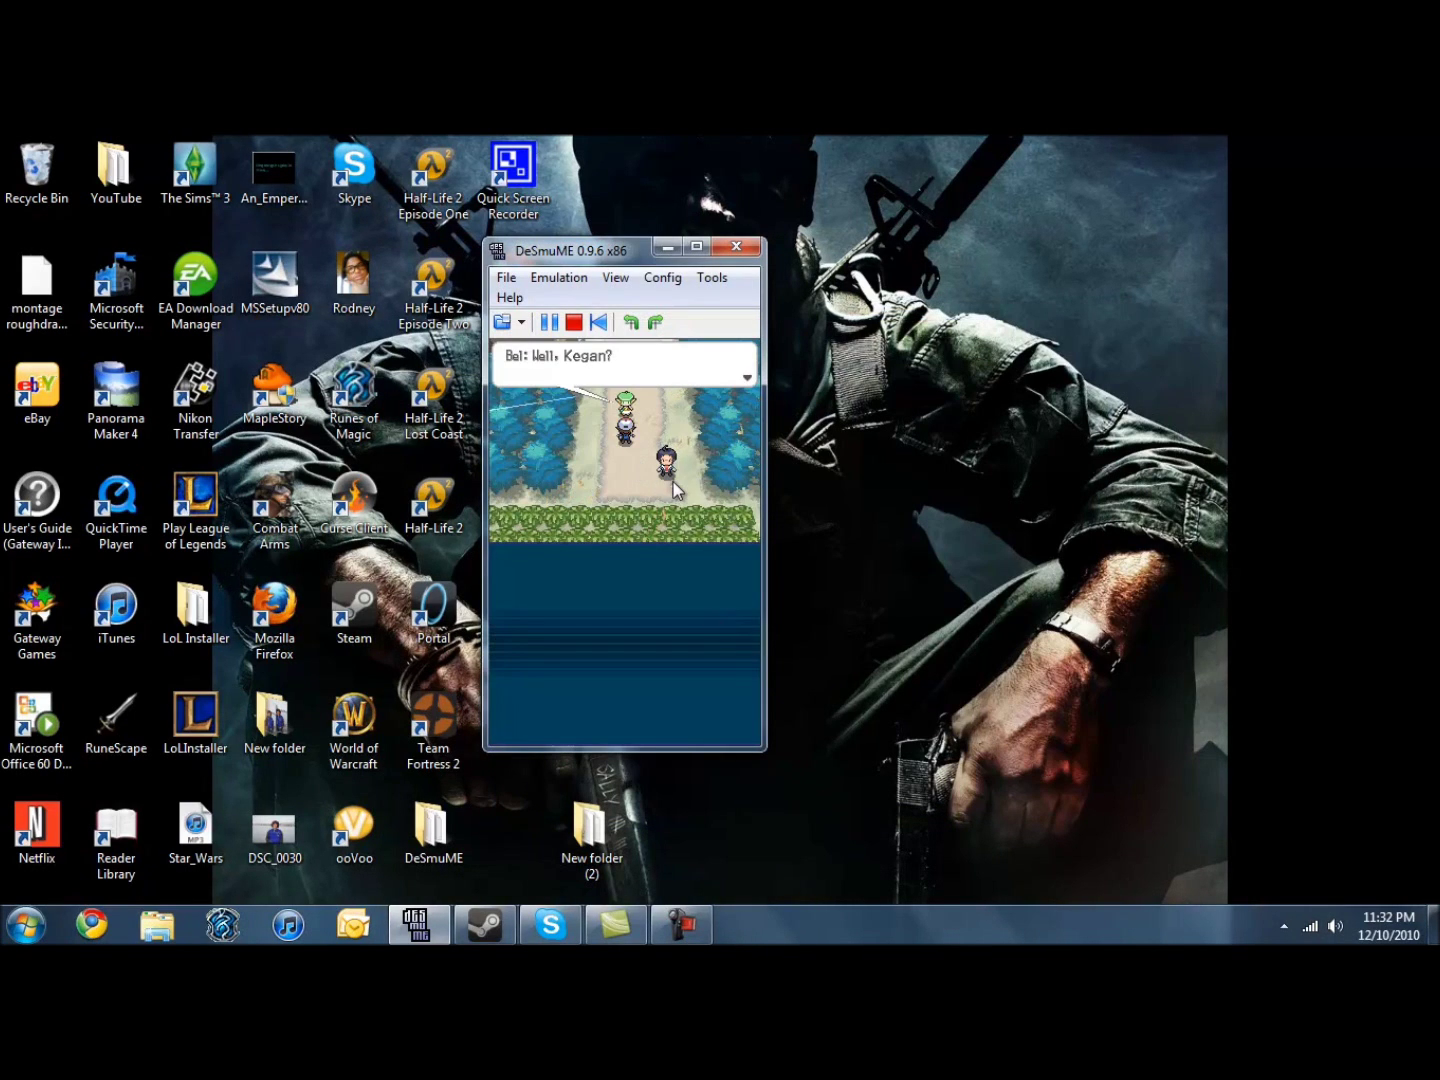
key(alt)
Step: Stop emulation, look through the File, View and Config menus, then close DeSmuME
click(573, 320)
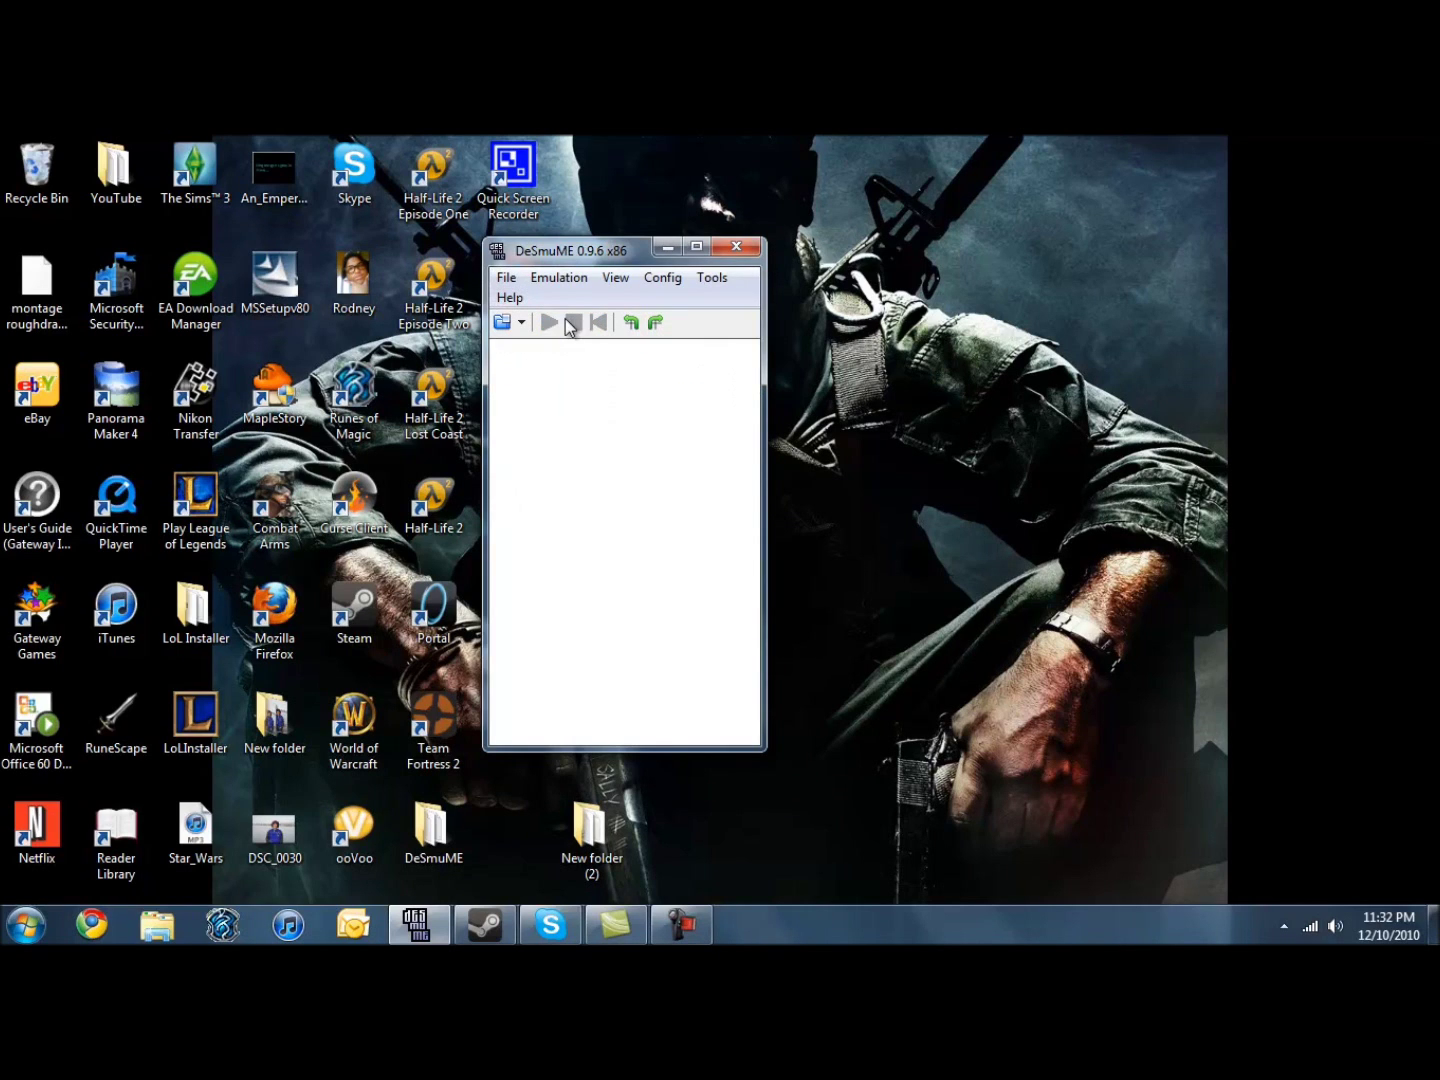
click(496, 277)
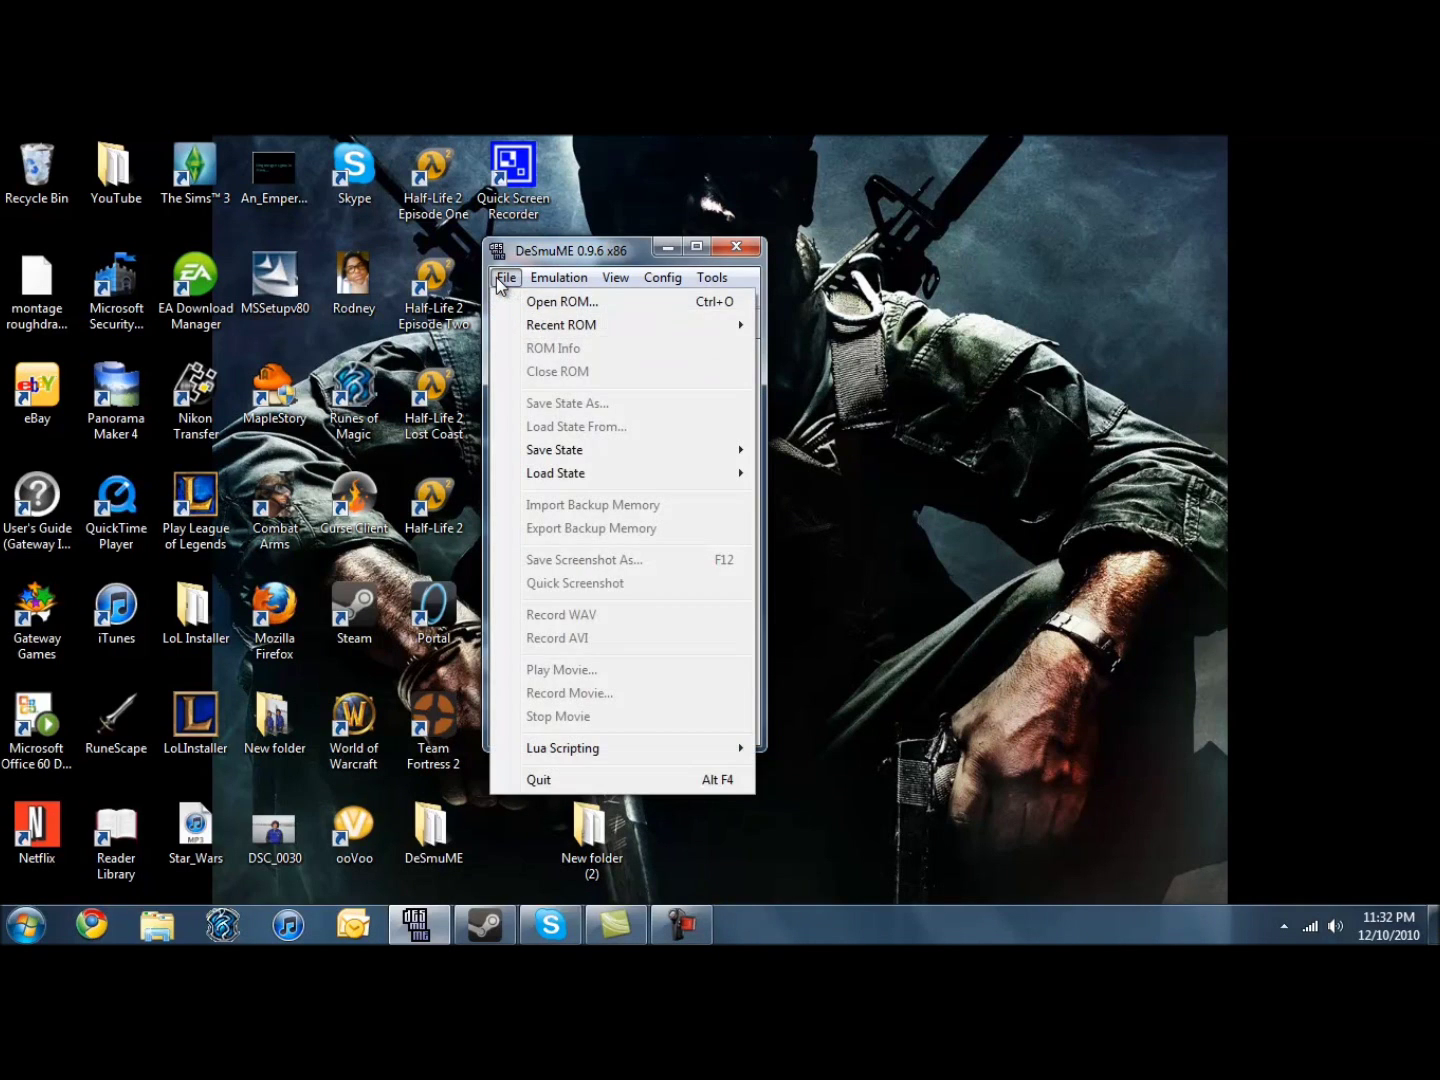
click(496, 277)
click(556, 279)
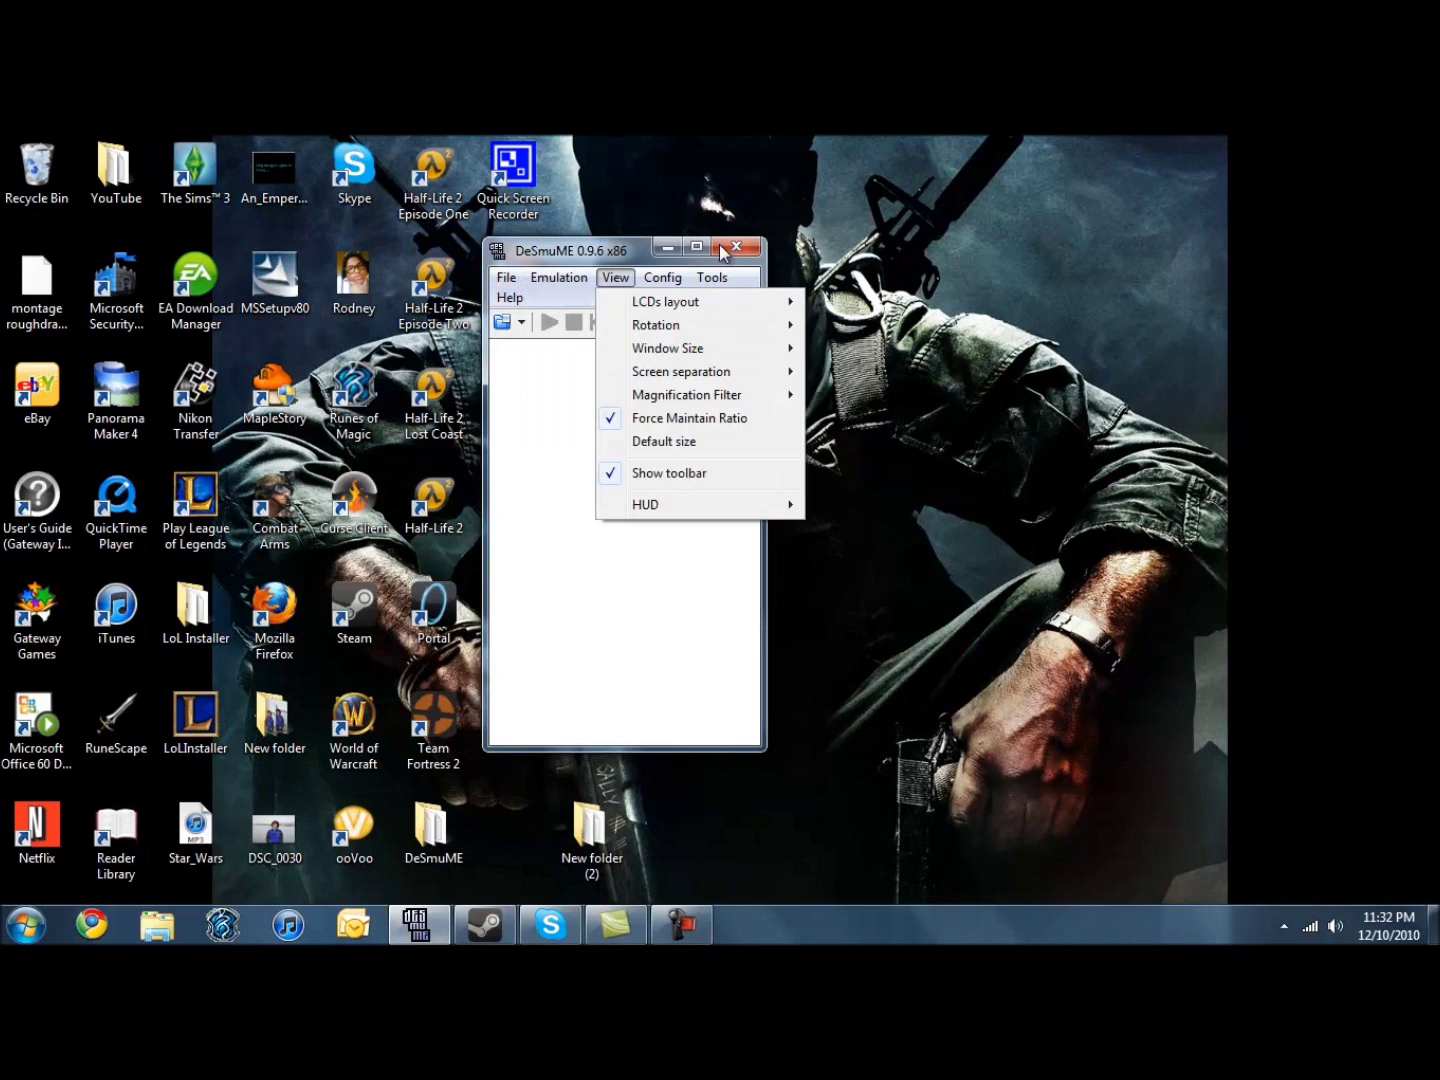
click(615, 278)
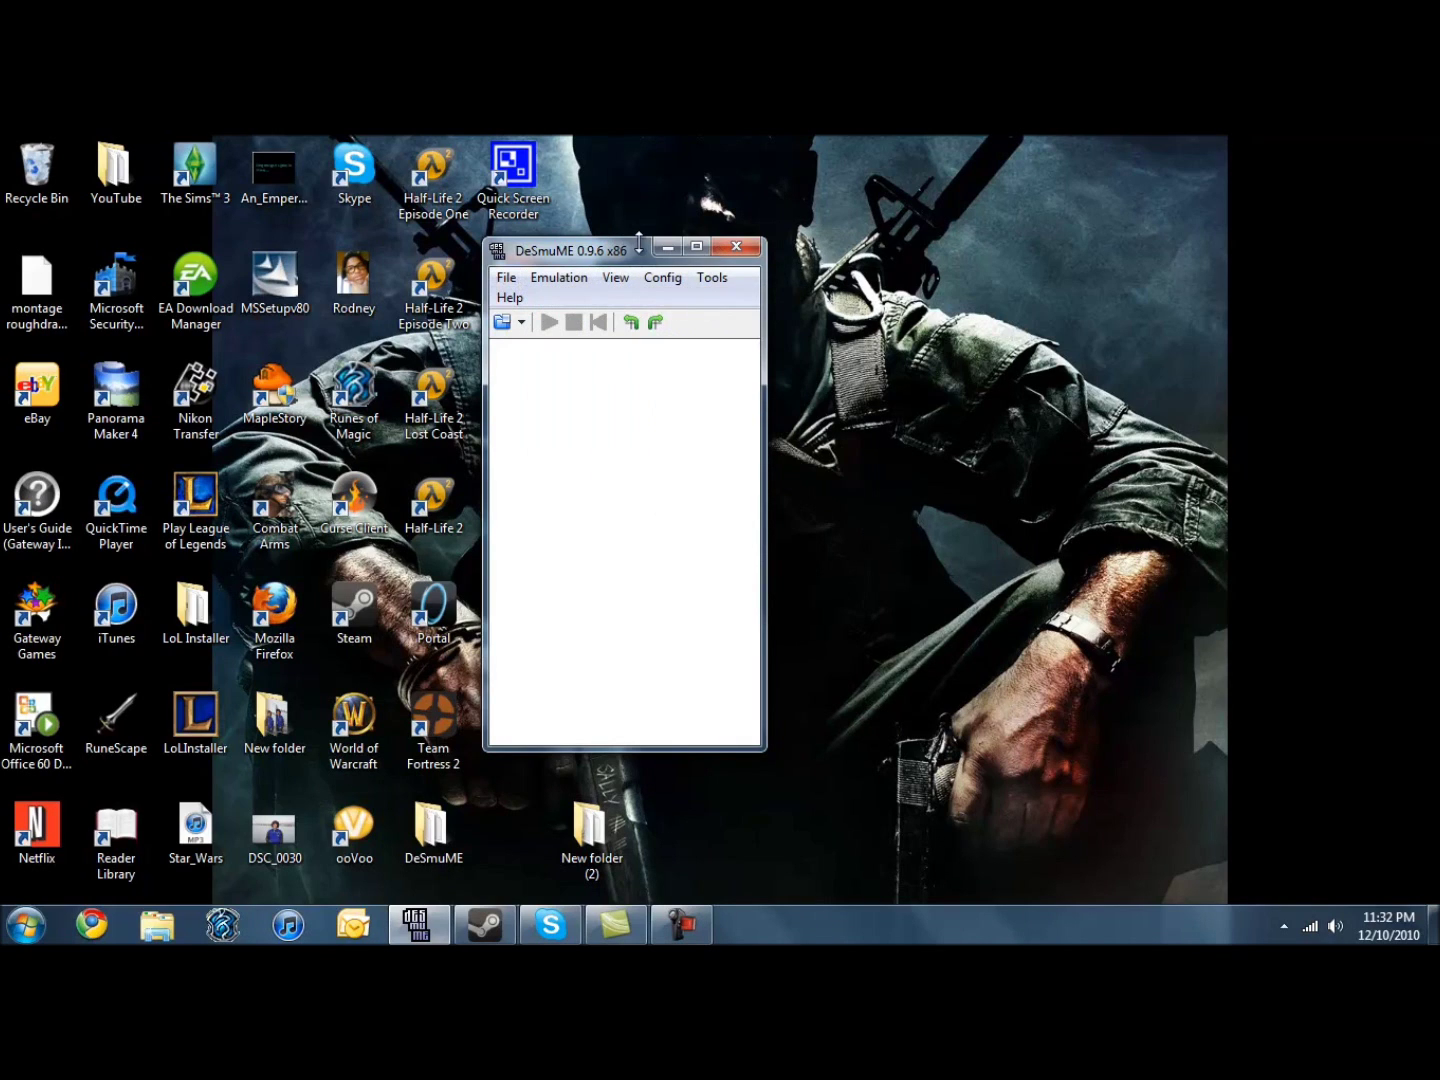
click(738, 247)
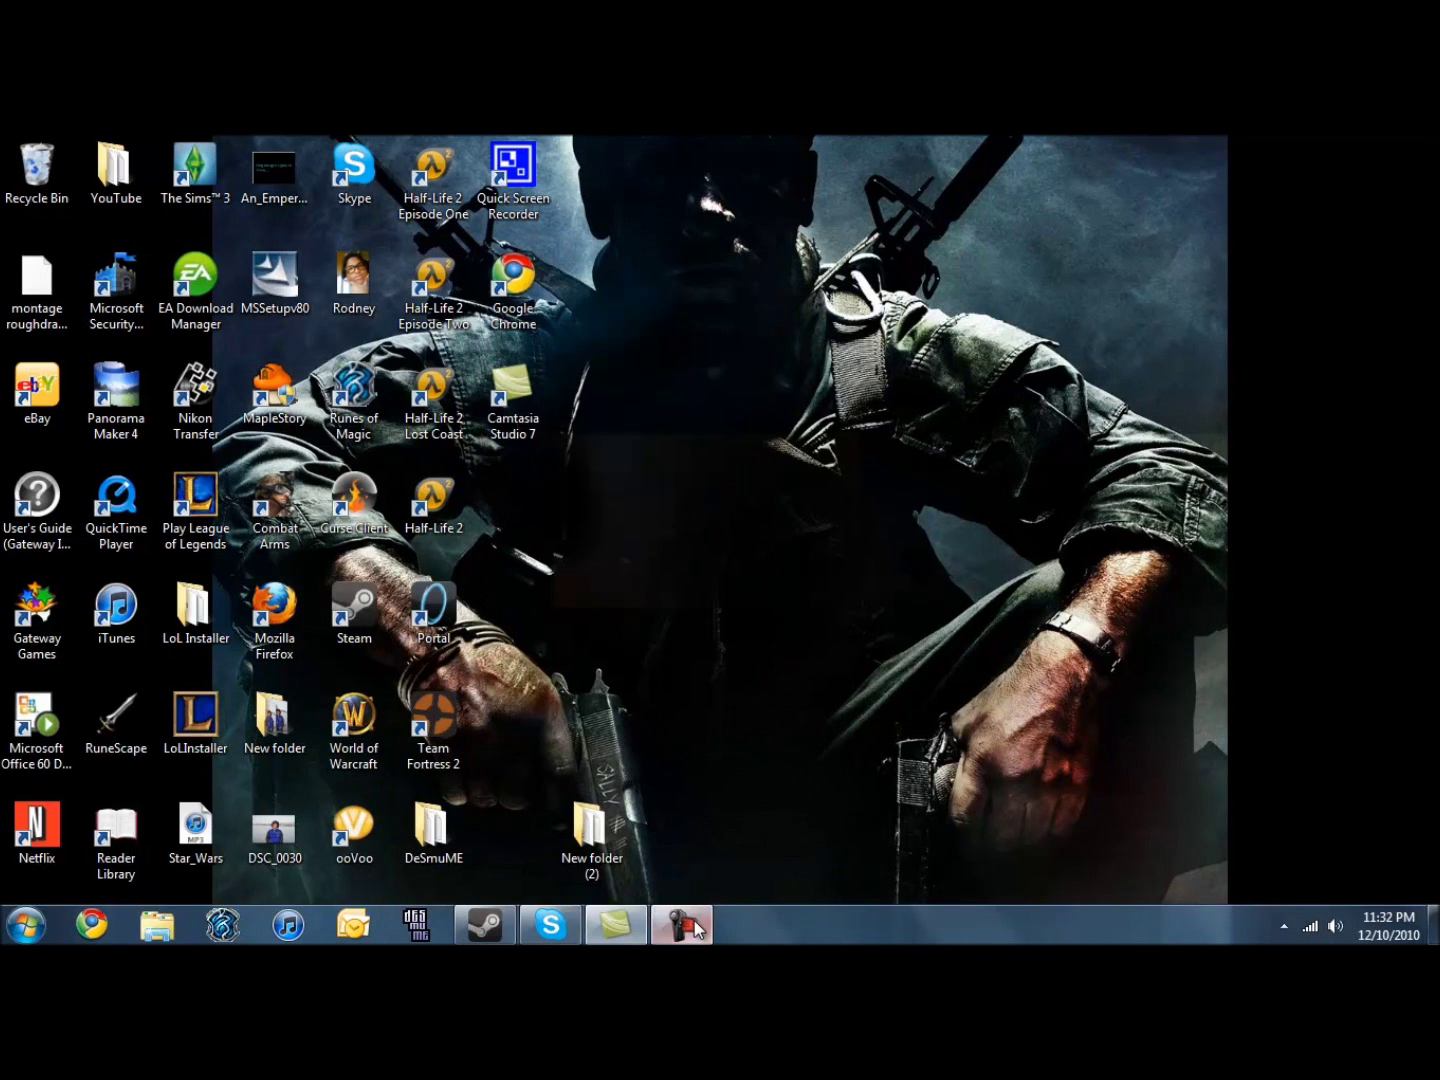